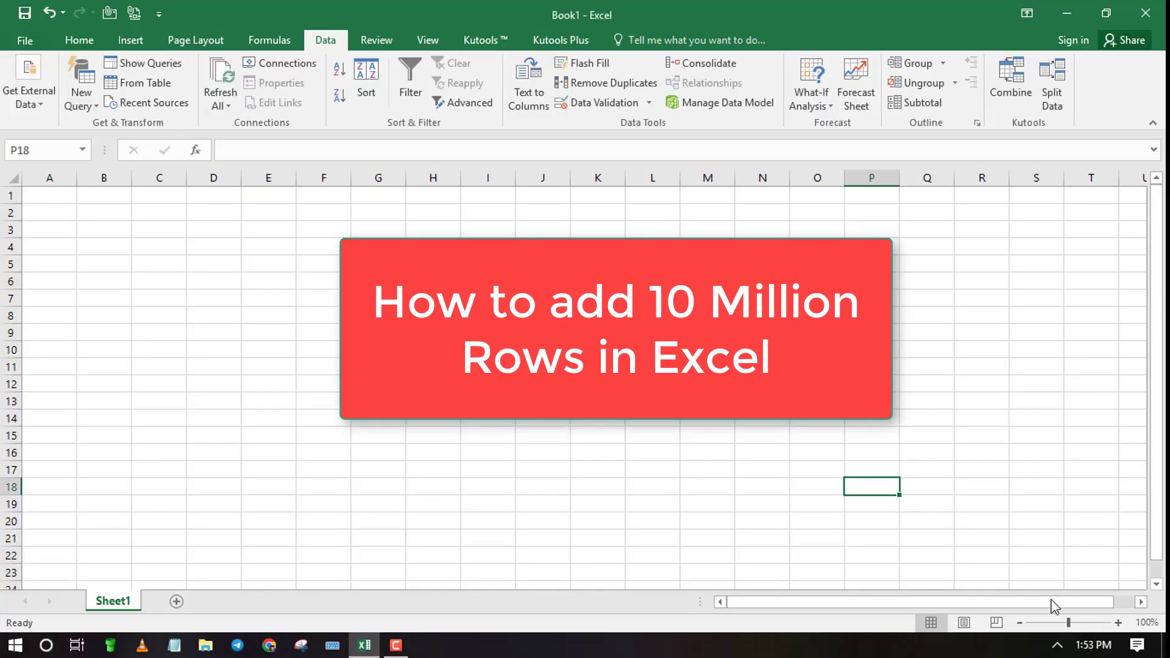
Step: Zoom the sheet to about 142%, enter 1 in cell C1 and reselect it
{"action": "left_click_drag", "start_coordinate": [1068, 622], "coordinate": [1075, 622]}
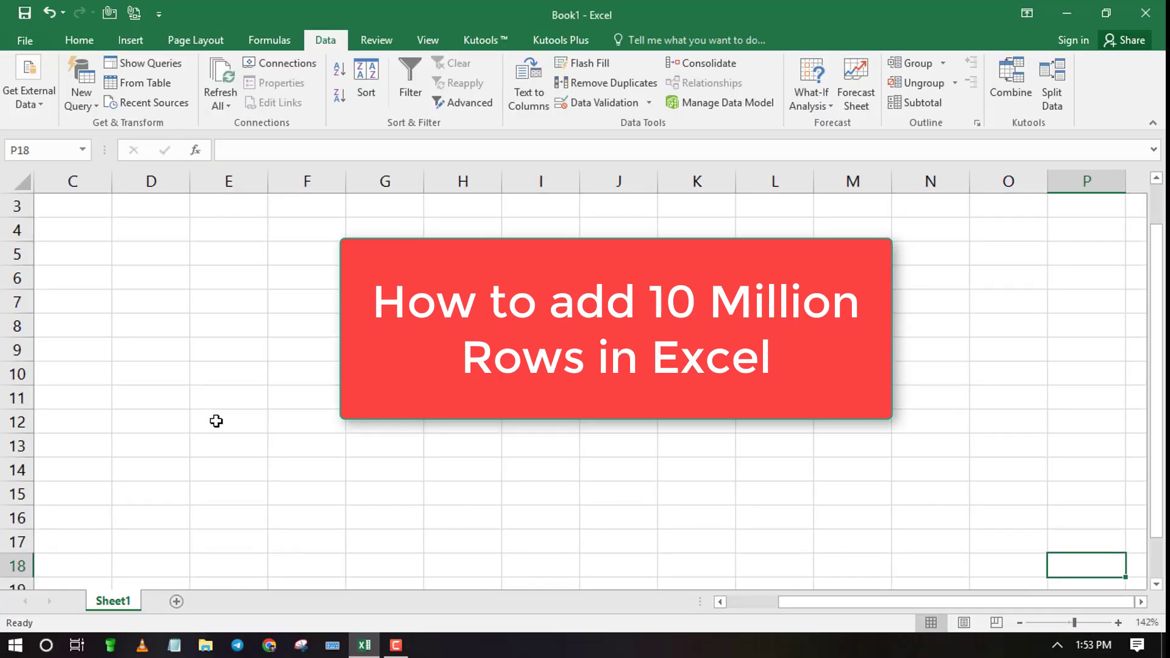
{"action": "scroll", "coordinate": [216, 421], "scroll_direction": "up", "scroll_amount": 1}
{"action": "left_click", "coordinate": [57, 208]}
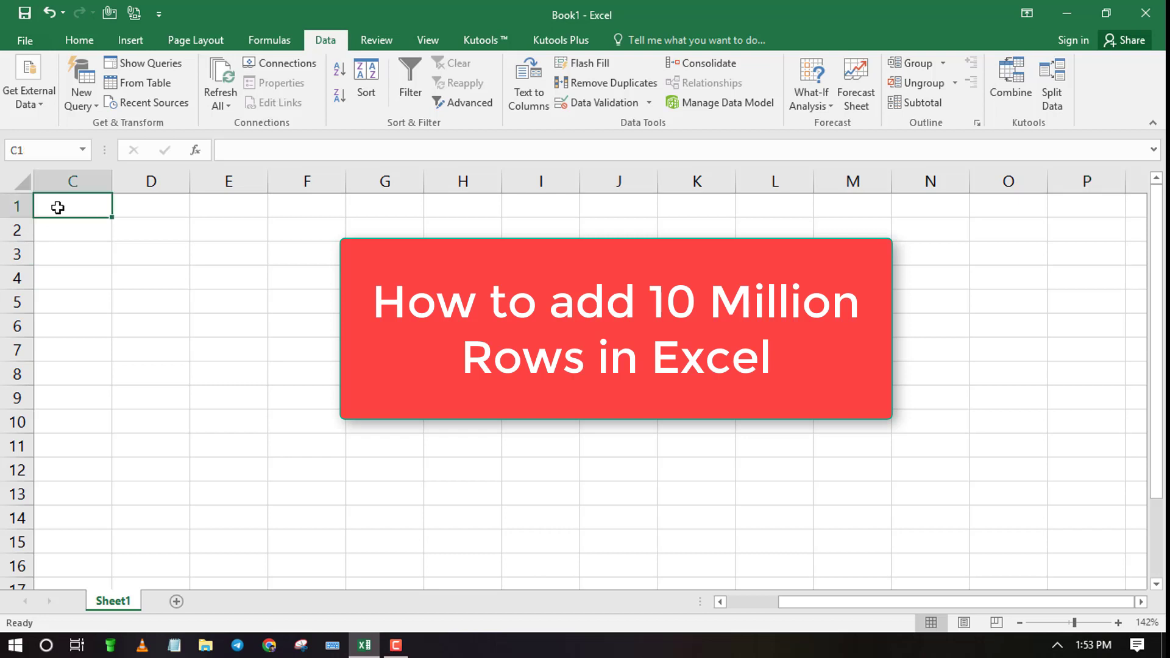
{"action": "type", "text": "1"}
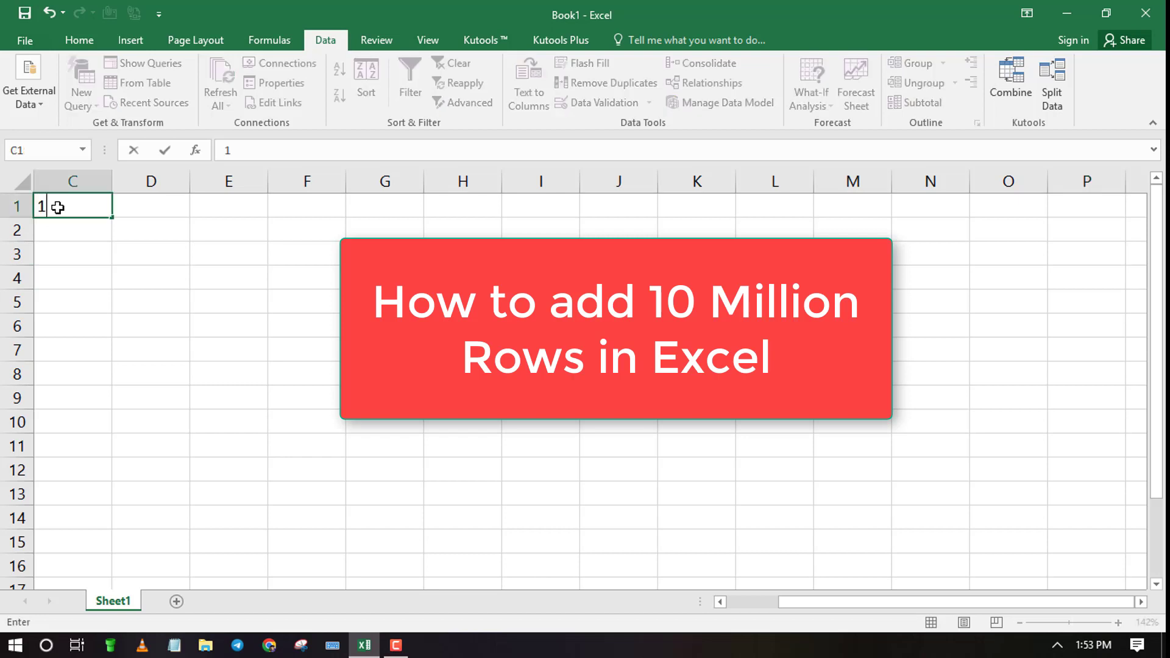
{"action": "left_click", "coordinate": [60, 230]}
{"action": "left_click", "coordinate": [71, 208]}
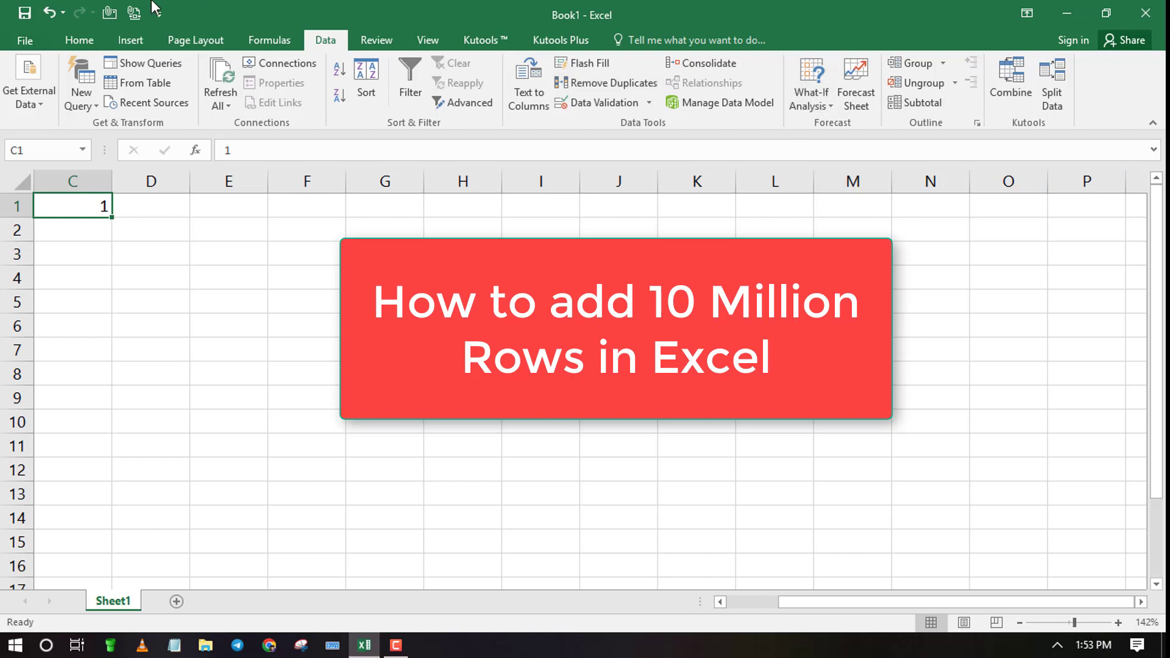
Step: Fill a linear Series down column C with step 1 and stop value 1048576
{"action": "left_click", "coordinate": [79, 39]}
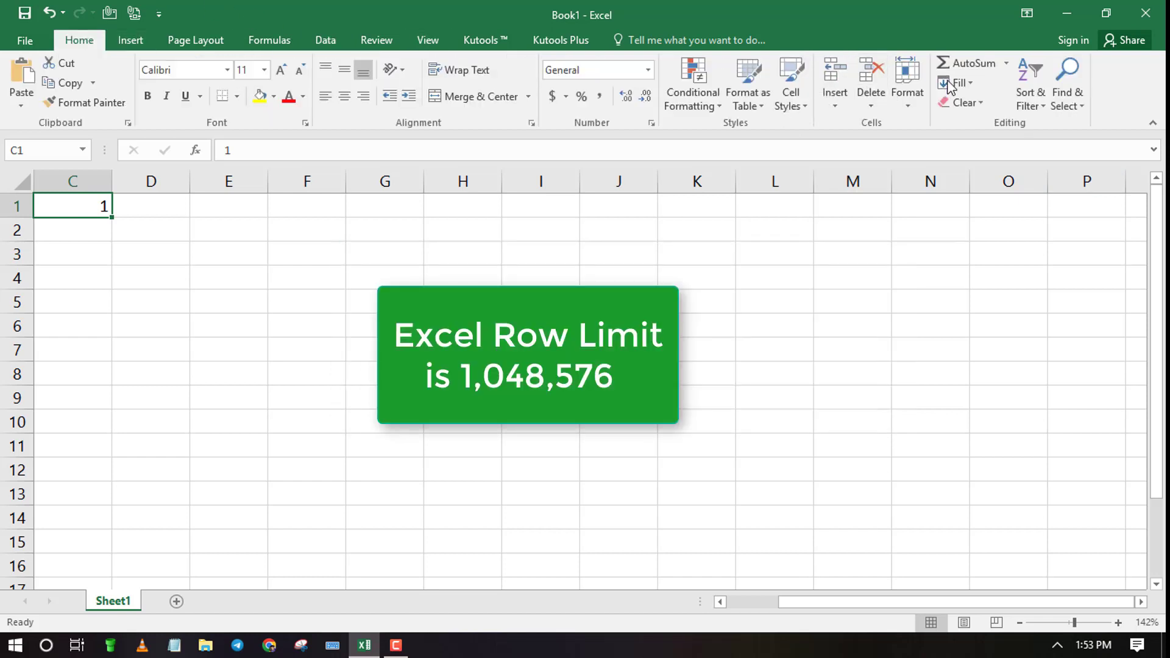
{"action": "left_click", "coordinate": [970, 76]}
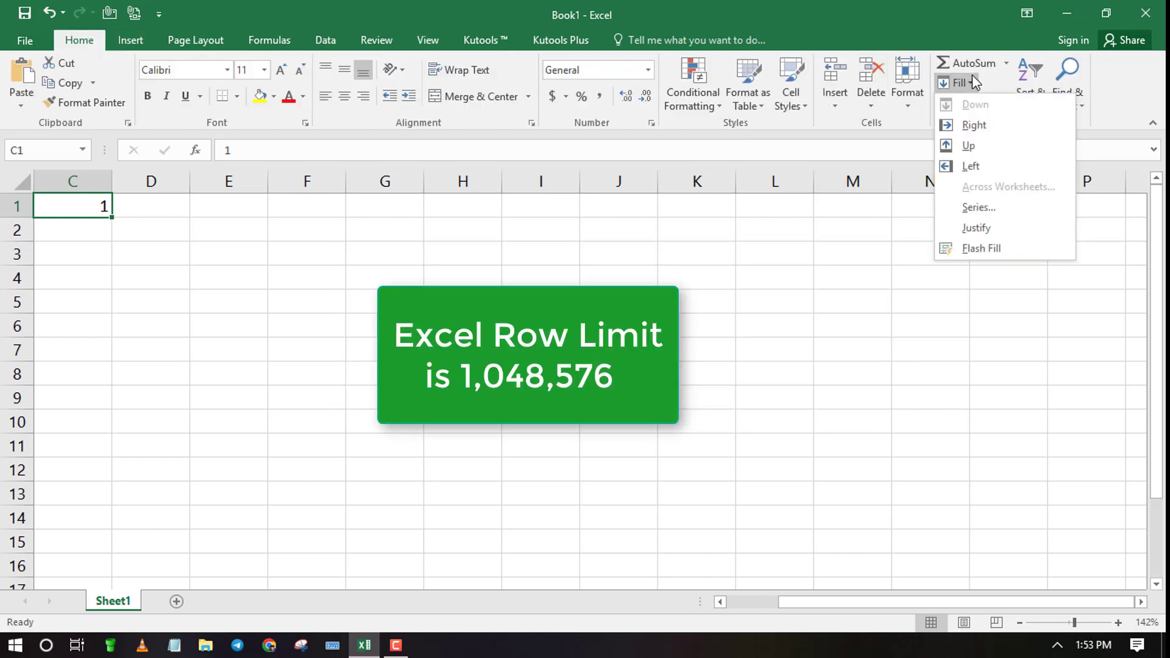
{"action": "left_click", "coordinate": [992, 205]}
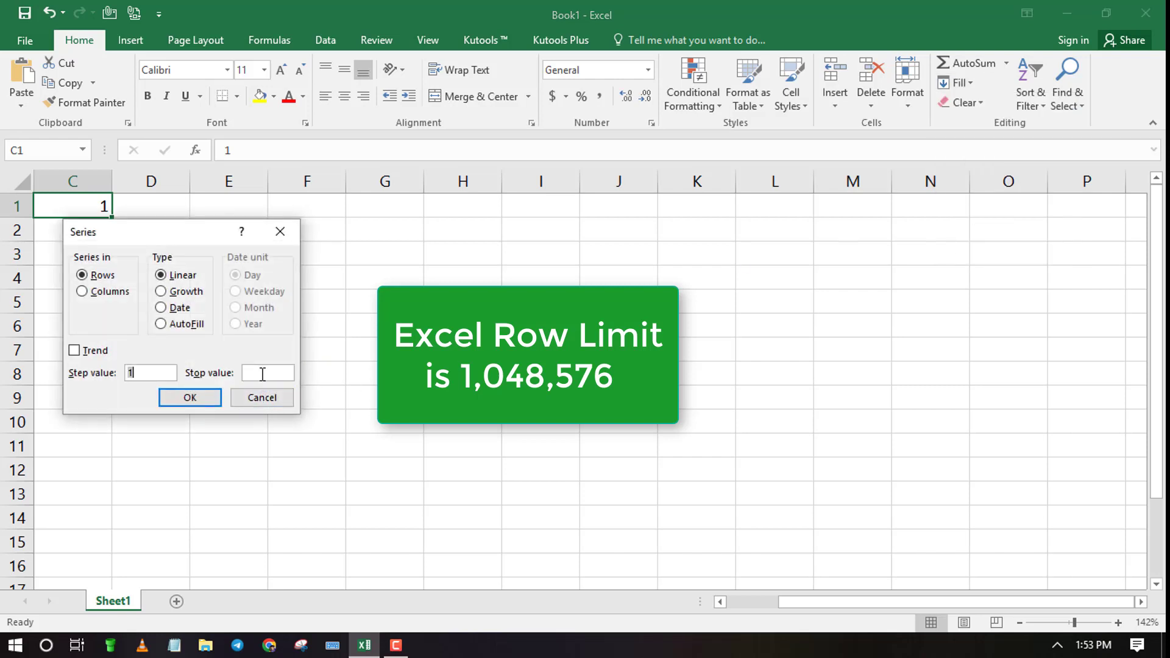
{"action": "left_click", "coordinate": [262, 371]}
{"action": "type", "text": "1048"}
{"action": "type", "text": "576"}
{"action": "left_click", "coordinate": [83, 292]}
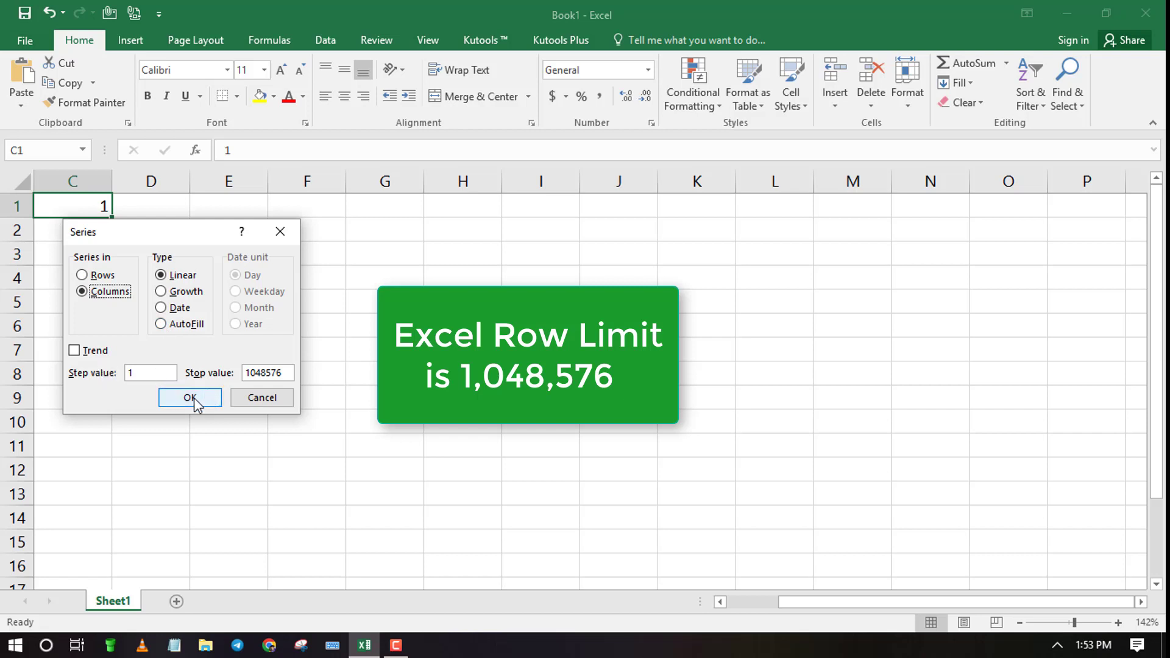
{"action": "left_click", "coordinate": [194, 401]}
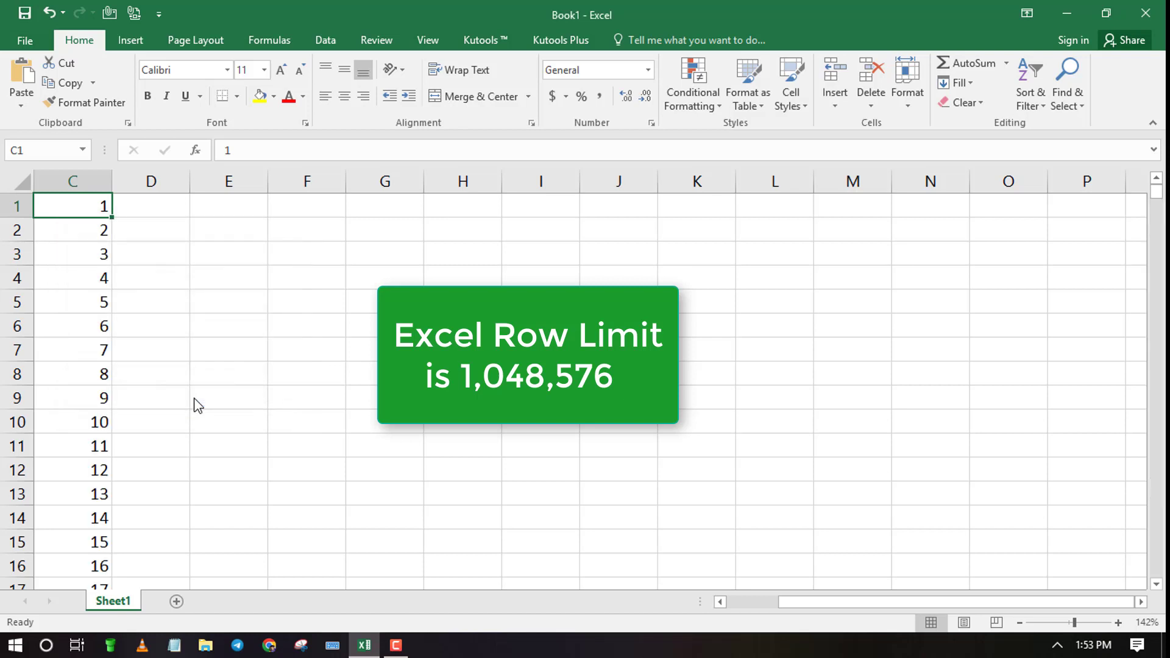
{"action": "mouse_move", "coordinate": [1157, 201]}
{"action": "left_mouse_down"}
{"action": "mouse_move", "coordinate": [1157, 603]}
{"action": "mouse_move", "coordinate": [1149, 405]}
{"action": "left_mouse_up"}
{"action": "scroll", "coordinate": [157, 489], "scroll_direction": "down", "scroll_amount": 5}
{"action": "scroll", "coordinate": [157, 490], "scroll_direction": "up", "scroll_amount": 2}
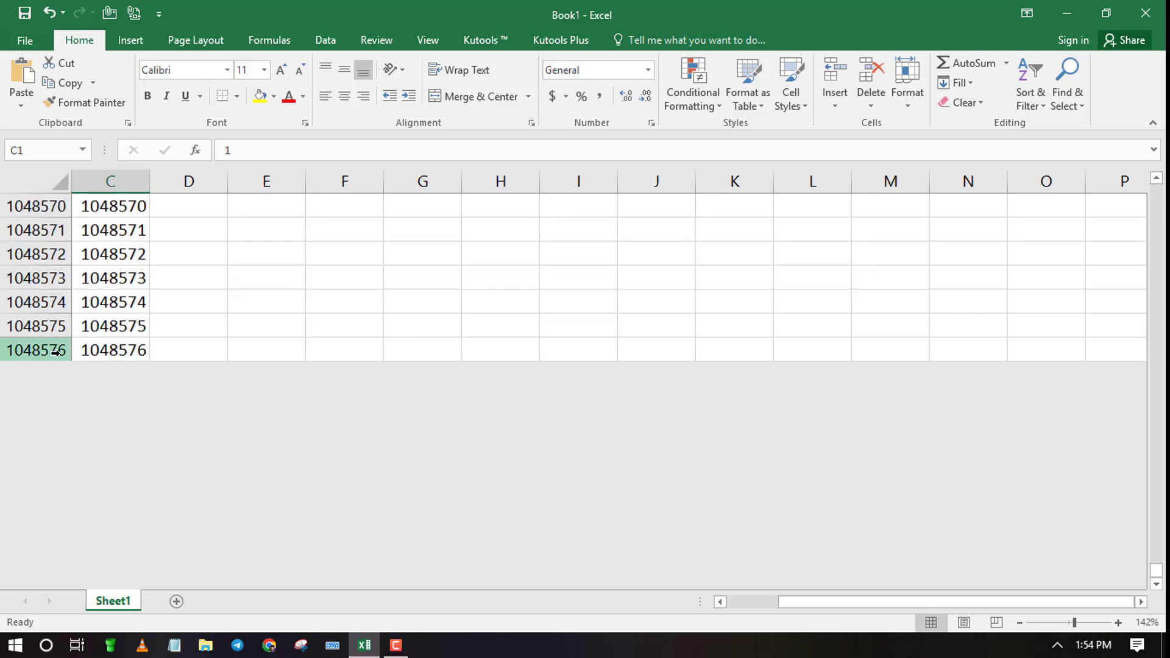
{"action": "left_click", "coordinate": [55, 352]}
{"action": "right_click", "coordinate": [55, 352]}
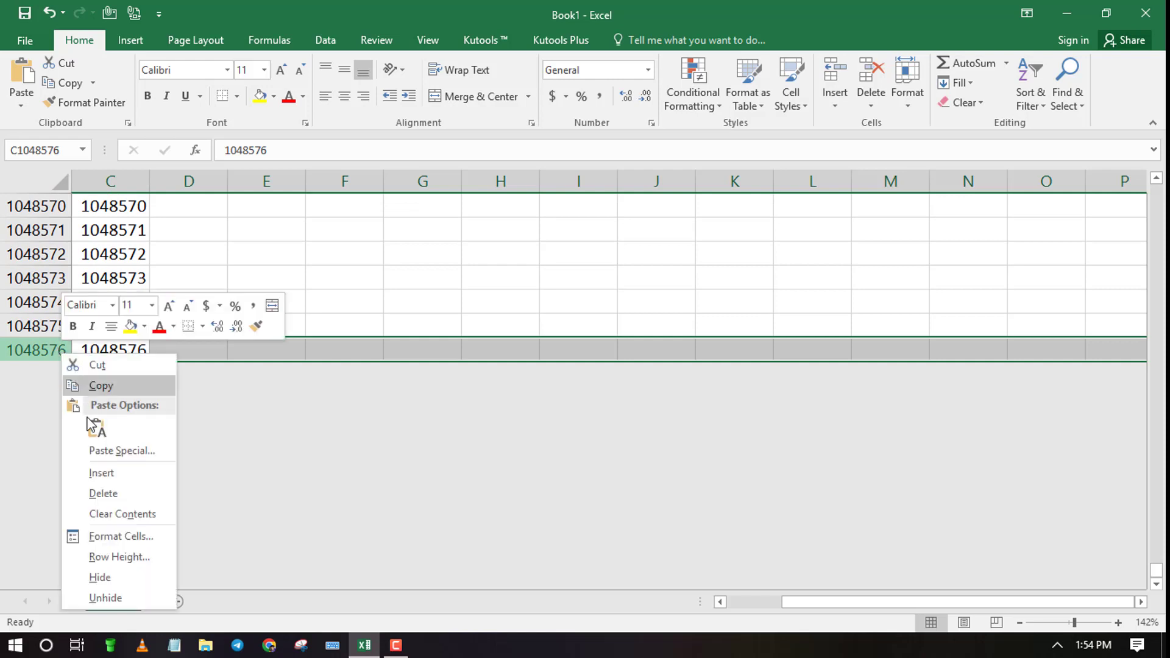
{"action": "left_click", "coordinate": [101, 477]}
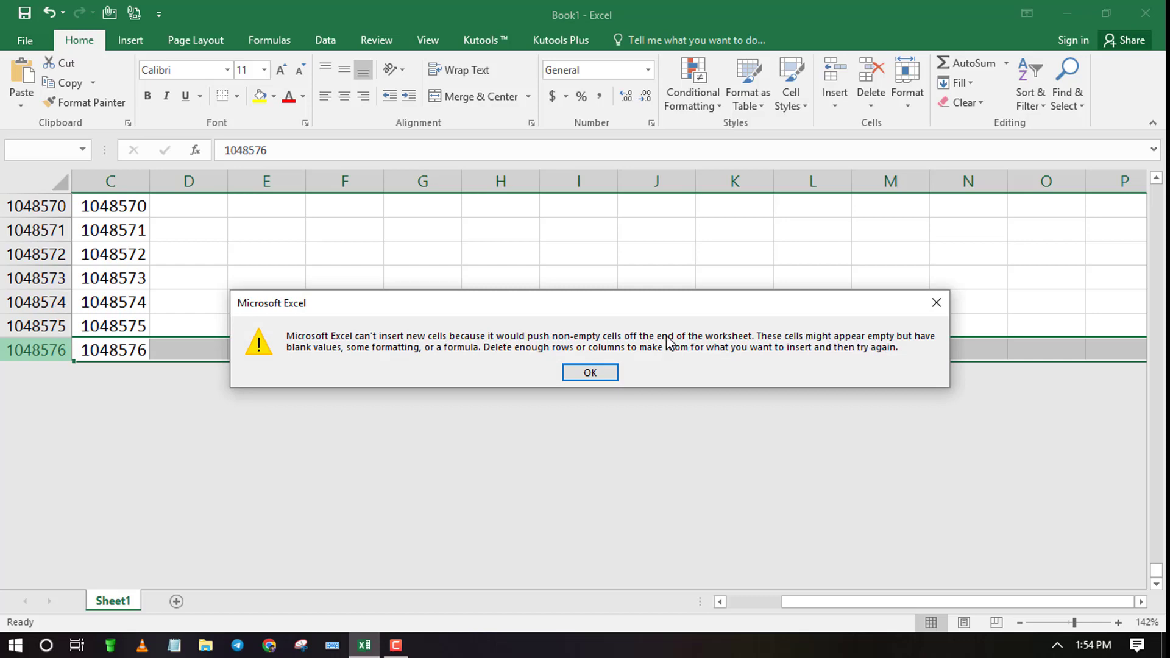
{"action": "left_click", "coordinate": [588, 373]}
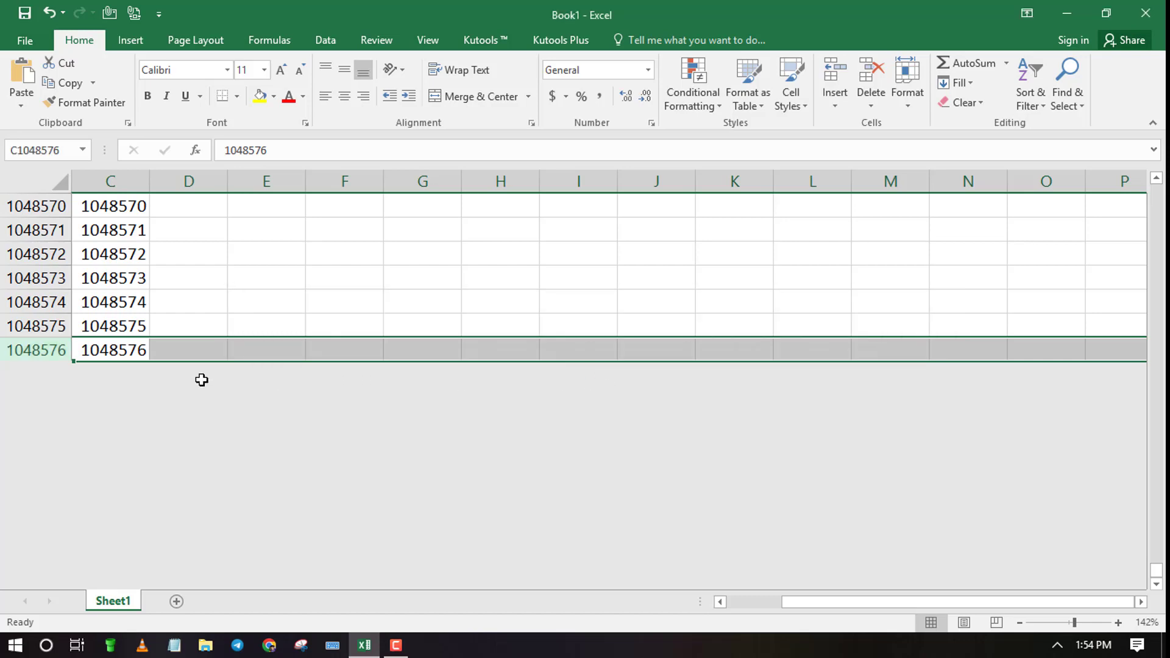
{"action": "scroll", "coordinate": [201, 379], "scroll_direction": "up", "scroll_amount": 2}
{"action": "scroll", "coordinate": [201, 381], "scroll_direction": "up", "scroll_amount": 7}
{"action": "scroll", "coordinate": [204, 394], "scroll_direction": "up", "scroll_amount": 5}
{"action": "scroll", "coordinate": [182, 408], "scroll_direction": "down", "scroll_amount": 15}
{"action": "scroll", "coordinate": [152, 390], "scroll_direction": "down", "scroll_amount": 1}
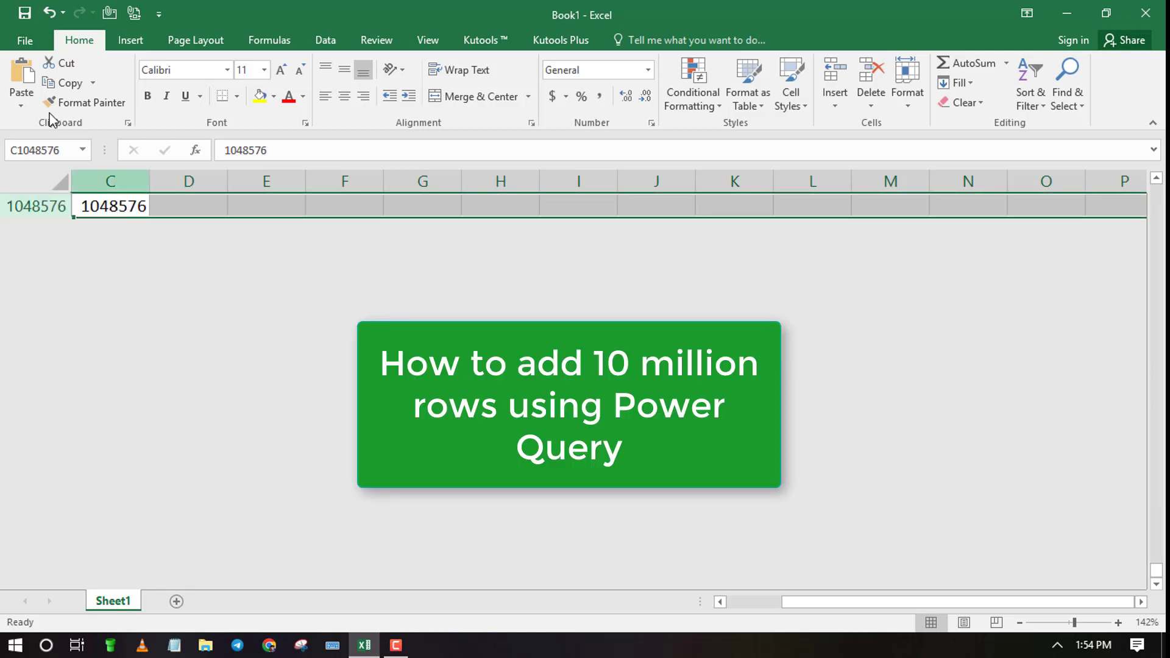
Step: Undo the fill, clear C1, and create a Blank Query from Other Sources
{"action": "left_click", "coordinate": [47, 15]}
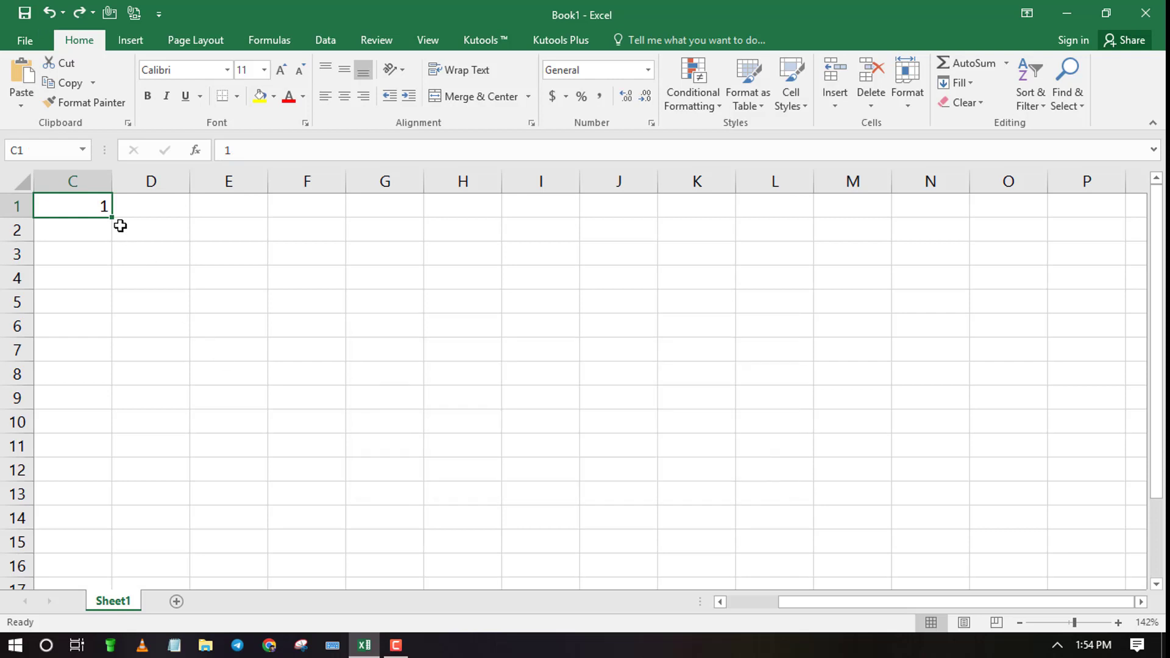
{"action": "key", "text": "Delete"}
{"action": "left_click", "coordinate": [326, 37]}
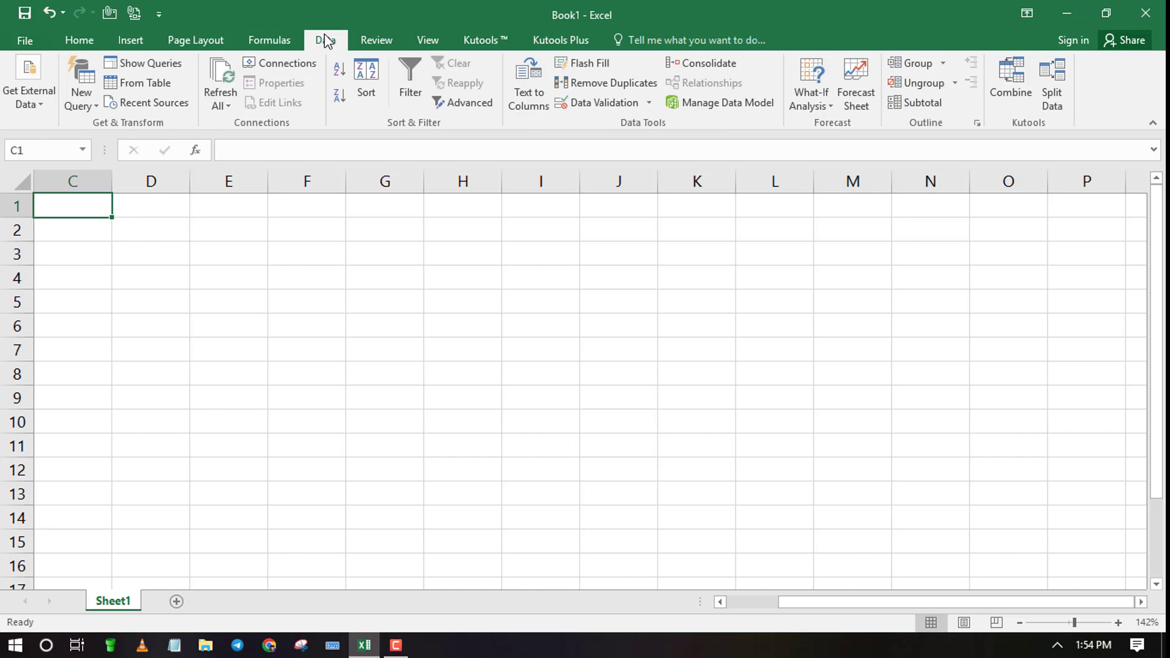
{"action": "left_click", "coordinate": [92, 105]}
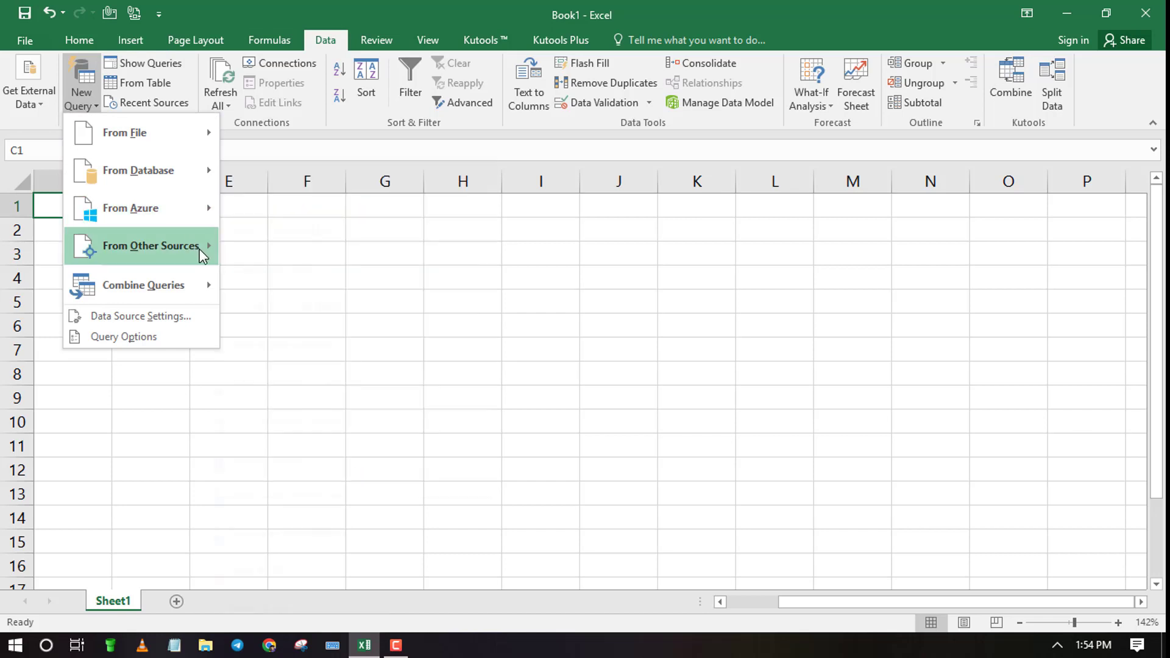
{"action": "mouse_move", "coordinate": [146, 245]}
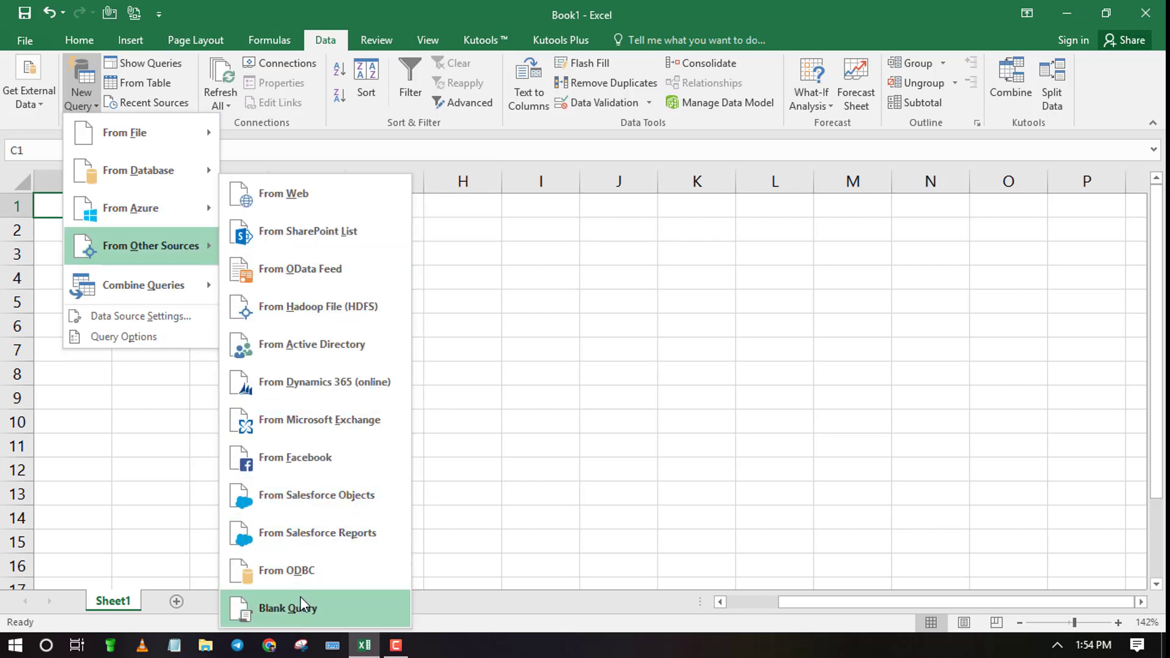
{"action": "left_click", "coordinate": [301, 599]}
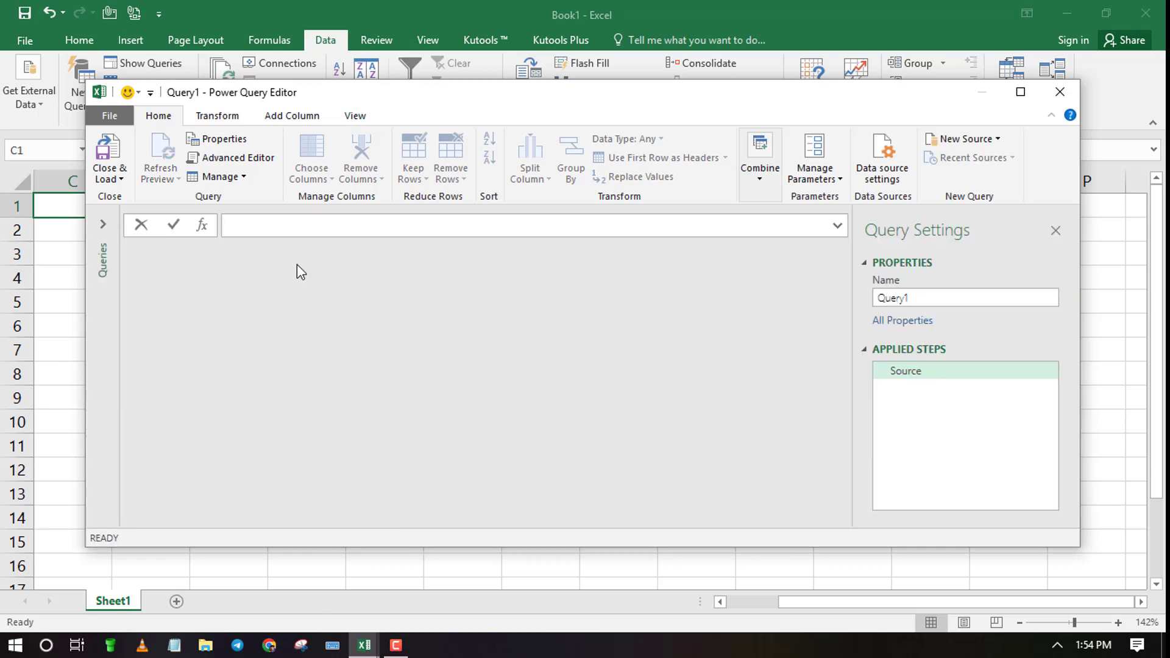
Step: Enter the formula ={1..10000000} in Query1's formula bar
{"action": "left_click", "coordinate": [290, 223]}
{"action": "type", "text": "{1.."}
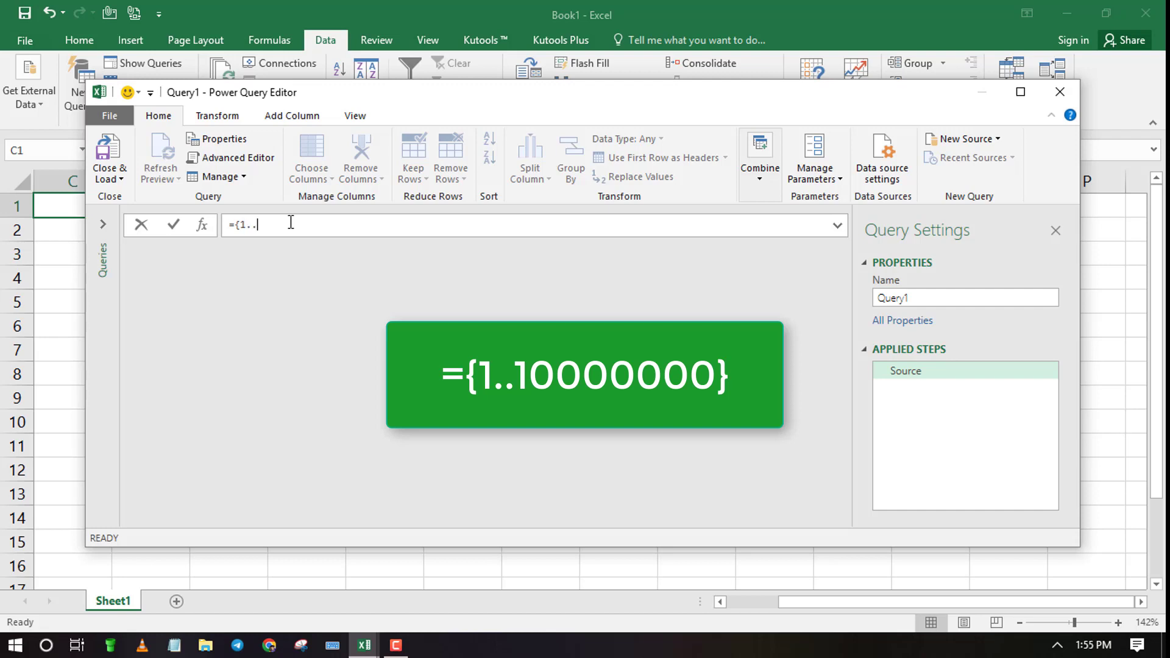
{"action": "type", "text": "10000000"}
{"action": "type", "text": "}"}
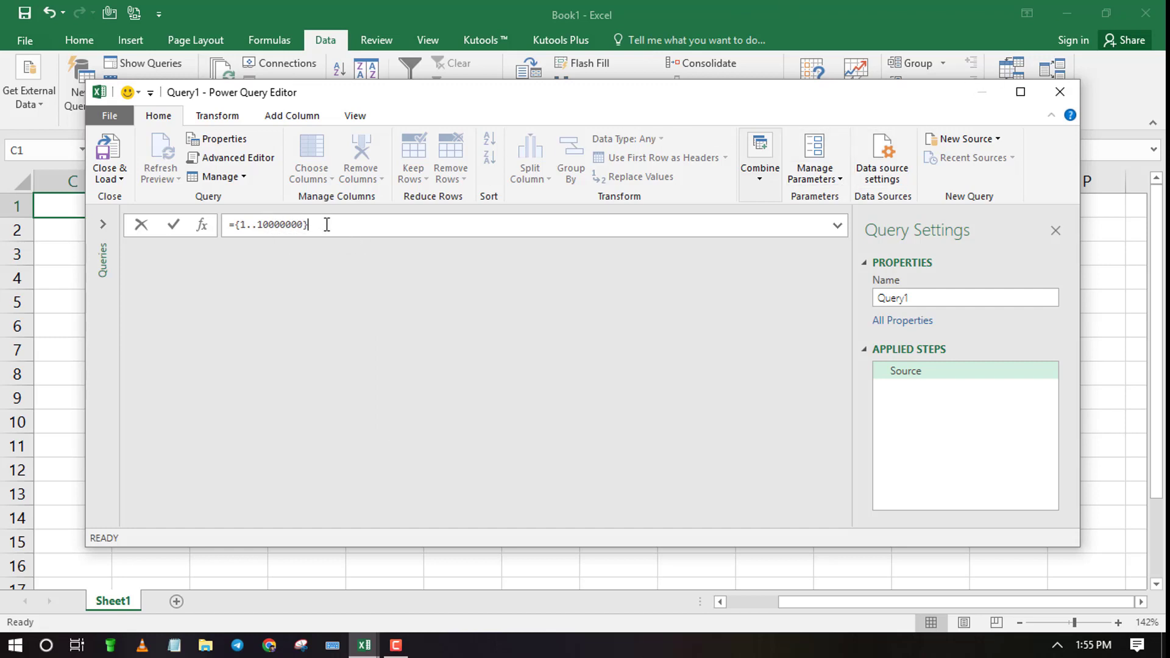
{"action": "key", "text": "Return"}
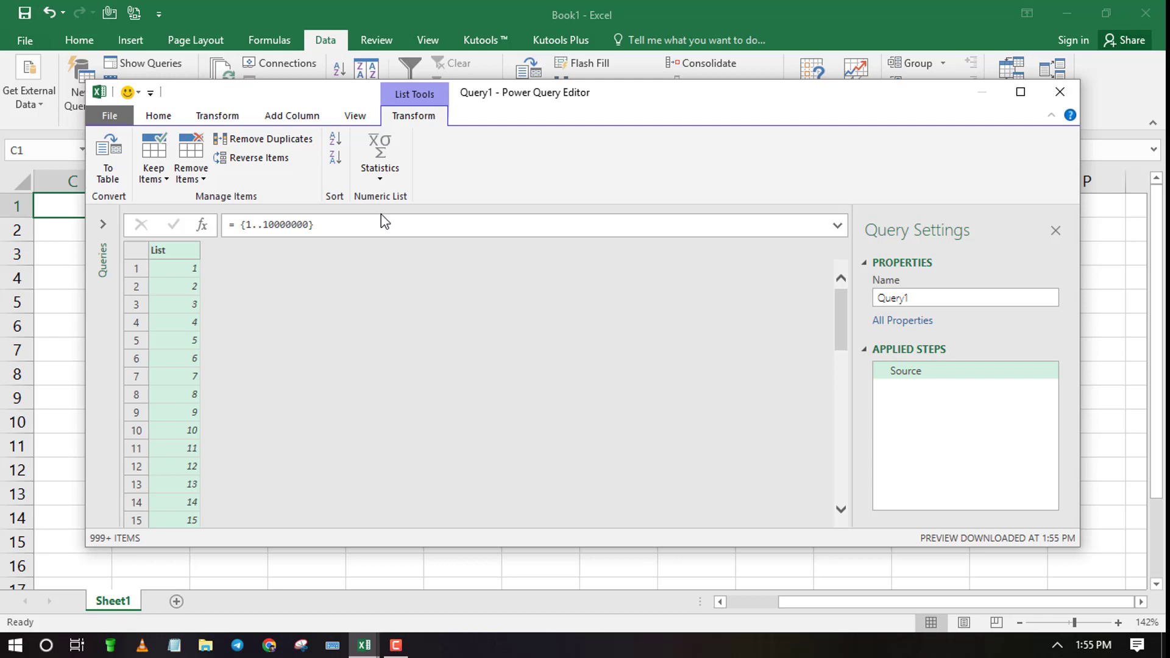
Step: Convert the list to a table and set Column1's type to Whole Number
{"action": "left_click", "coordinate": [116, 181]}
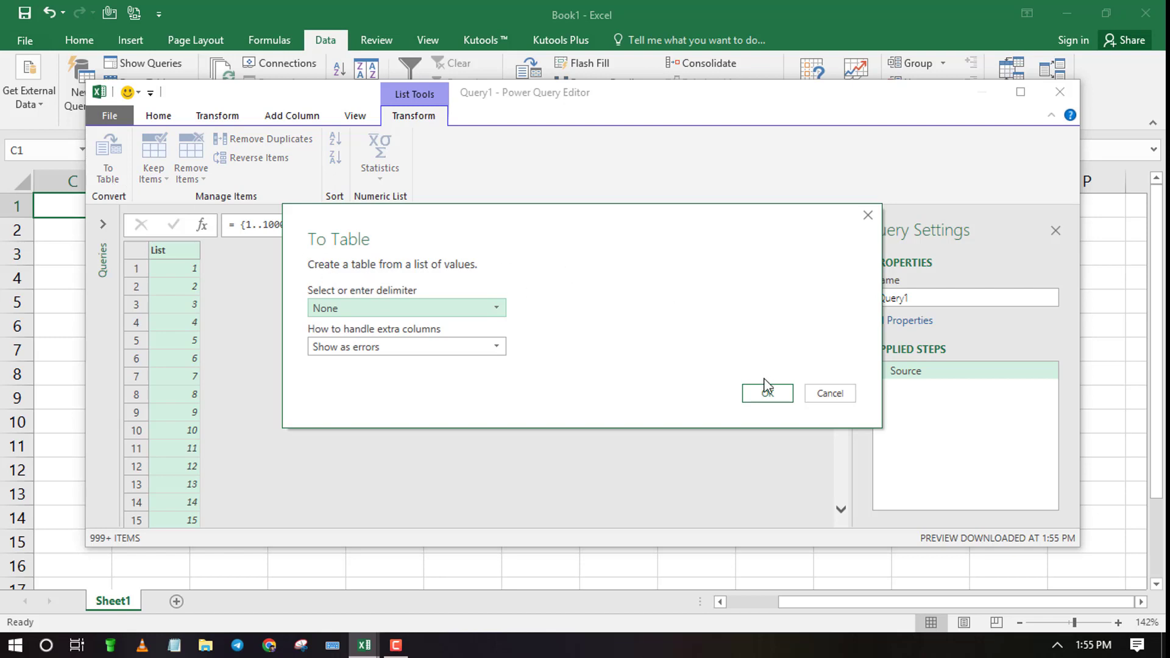
{"action": "left_click", "coordinate": [767, 395]}
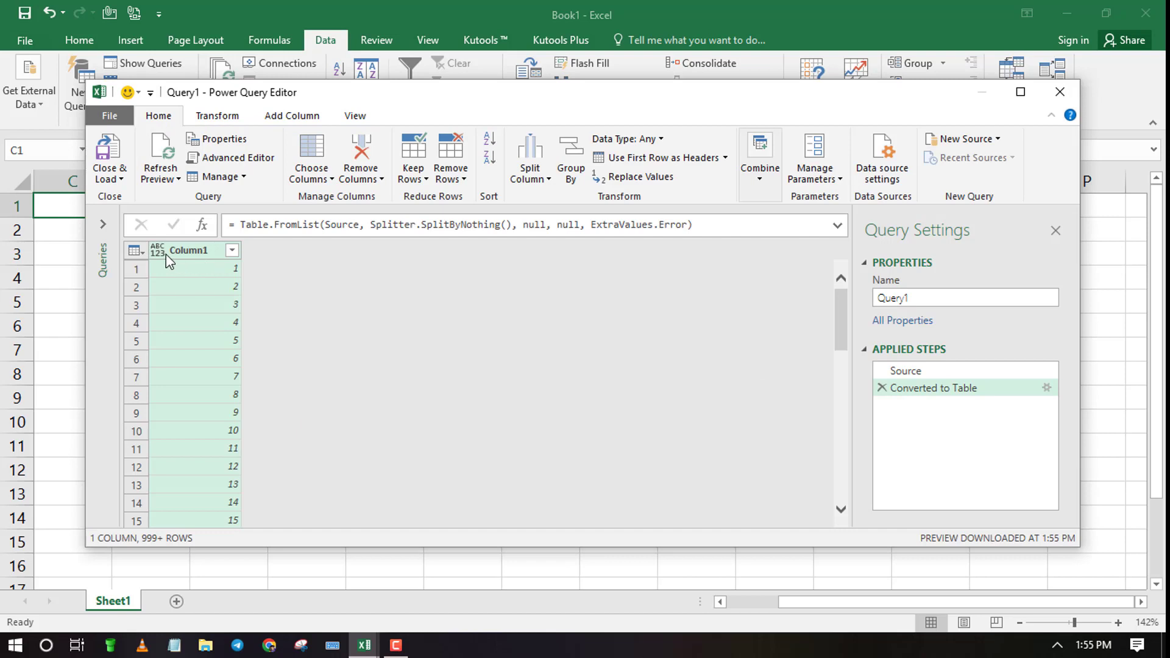
{"action": "left_click", "coordinate": [157, 252]}
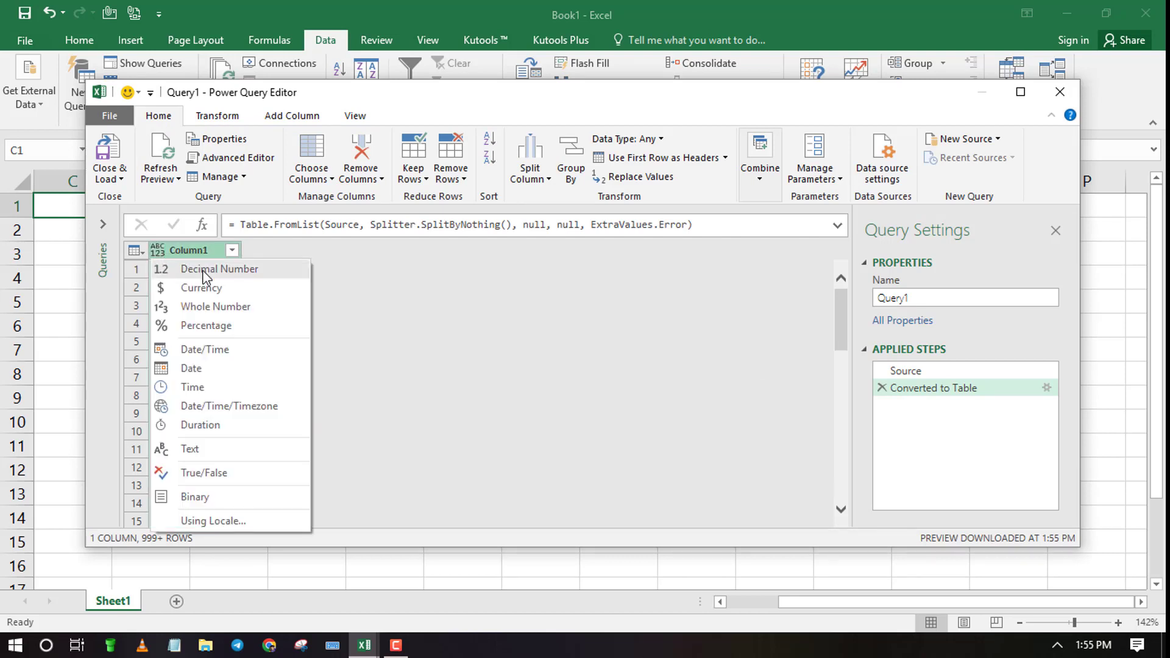
{"action": "left_click", "coordinate": [233, 309]}
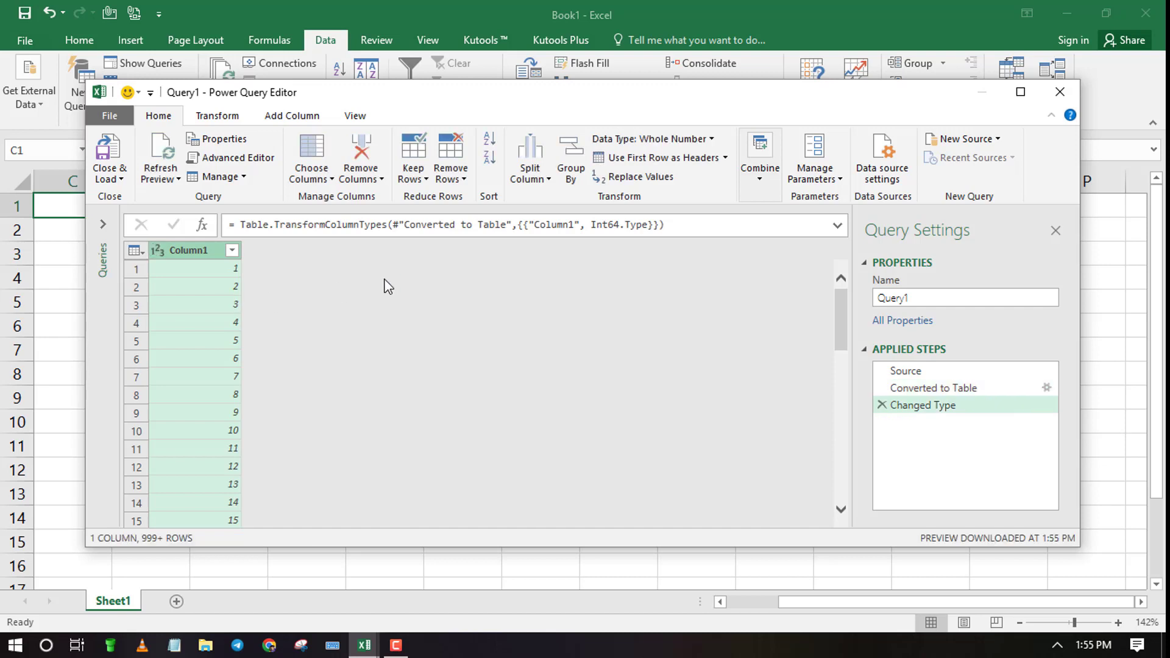
{"action": "scroll", "coordinate": [338, 312], "scroll_direction": "down", "scroll_amount": 2}
{"action": "scroll", "coordinate": [338, 312], "scroll_direction": "down", "scroll_amount": 5}
{"action": "scroll", "coordinate": [339, 318], "scroll_direction": "up", "scroll_amount": 7}
Step: Close & Load To with Only Create Connection and Add this data to the Data Model
{"action": "left_click", "coordinate": [120, 179]}
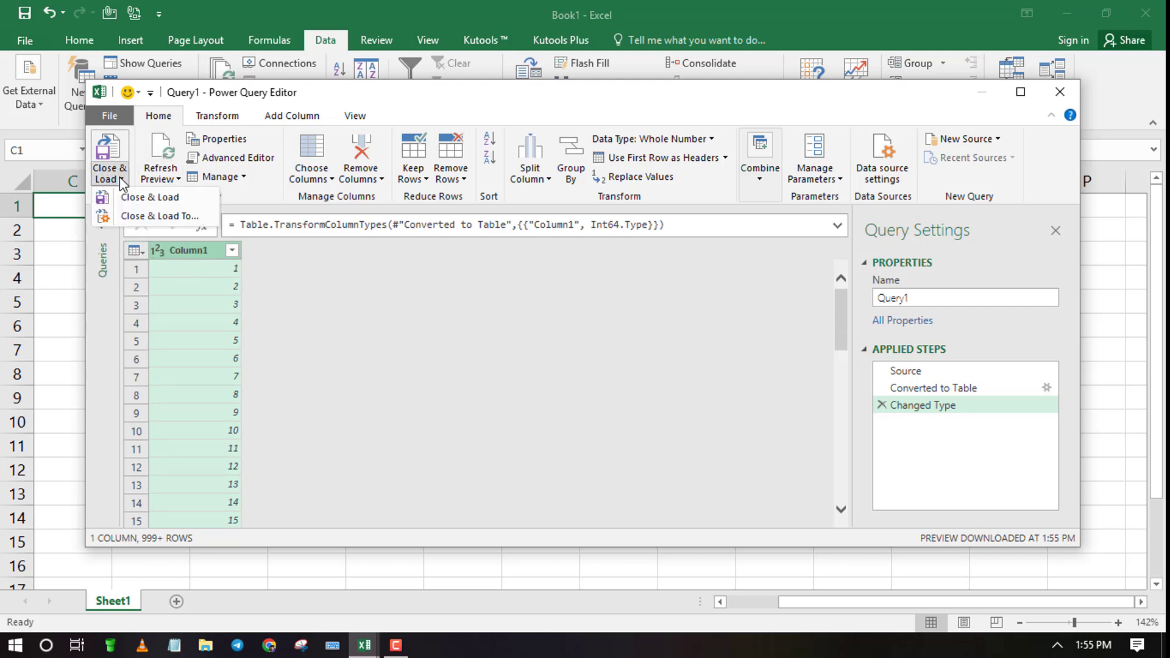
{"action": "left_click", "coordinate": [185, 217]}
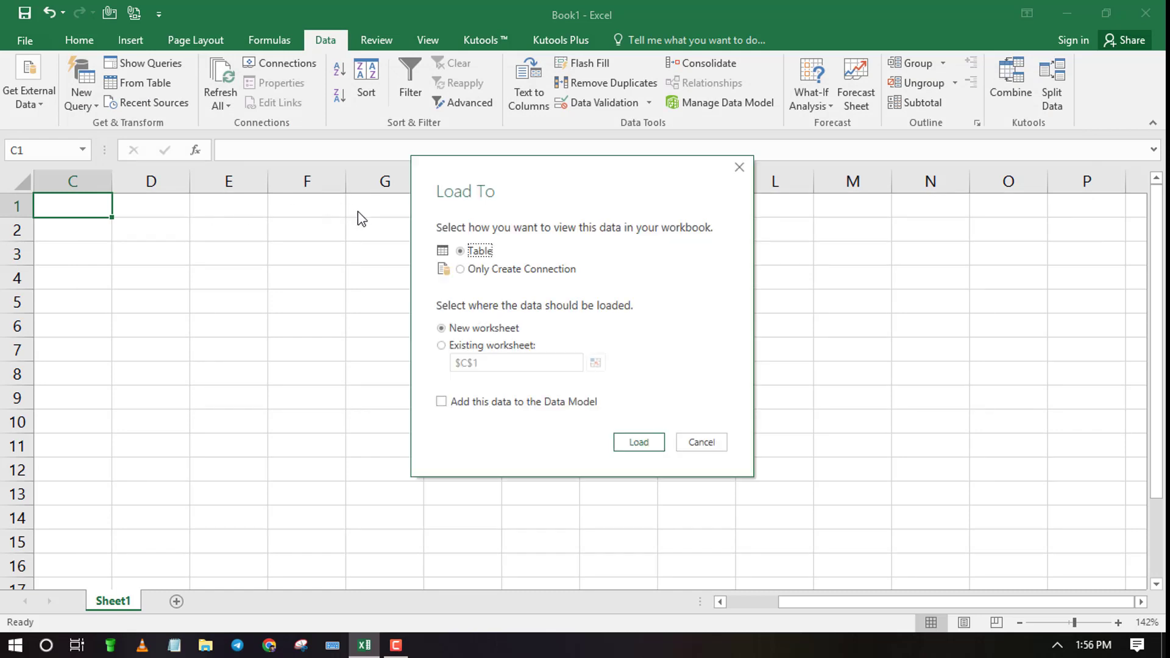
{"action": "left_click", "coordinate": [462, 270]}
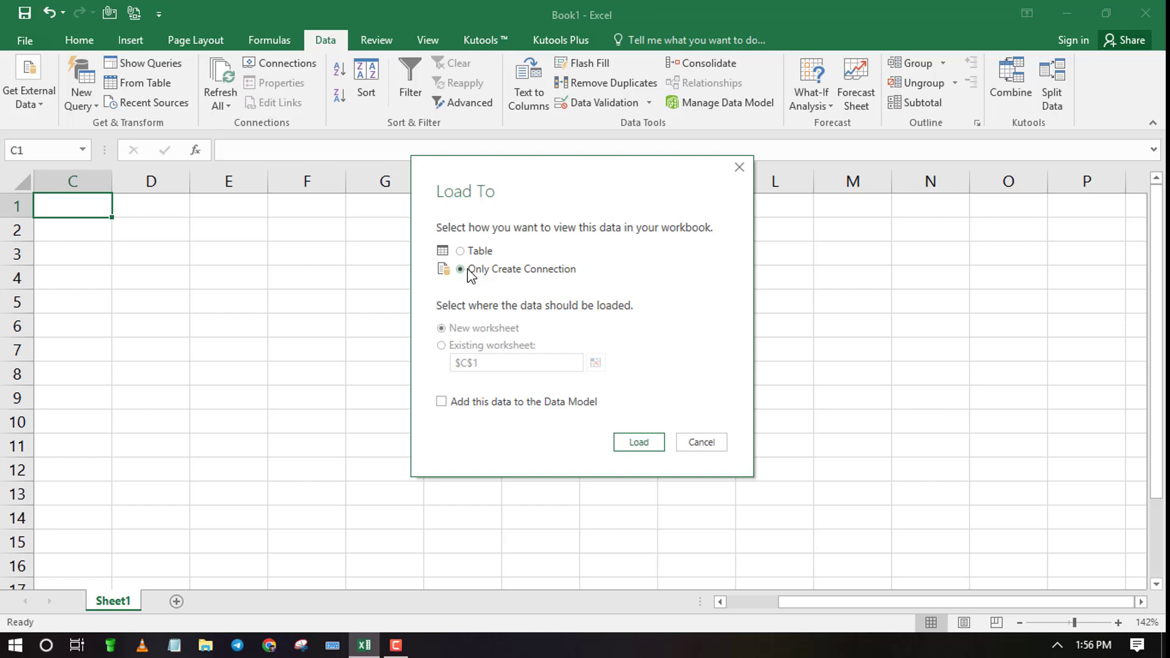
{"action": "left_click", "coordinate": [441, 402]}
{"action": "left_click", "coordinate": [639, 442]}
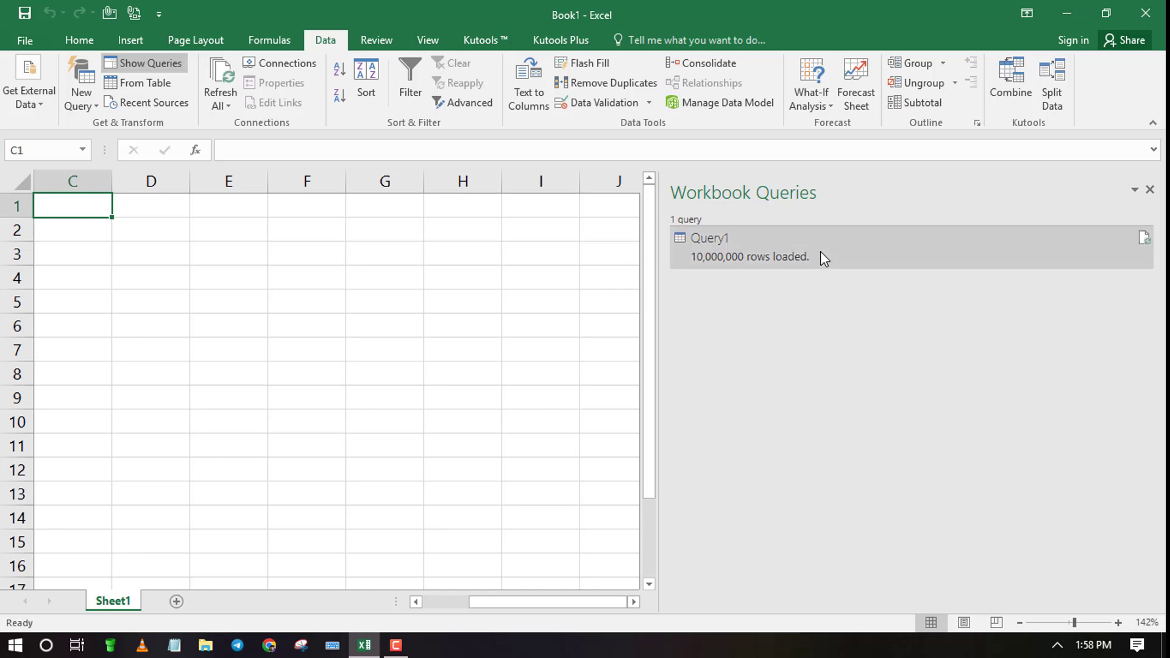
{"action": "mouse_move", "coordinate": [750, 247]}
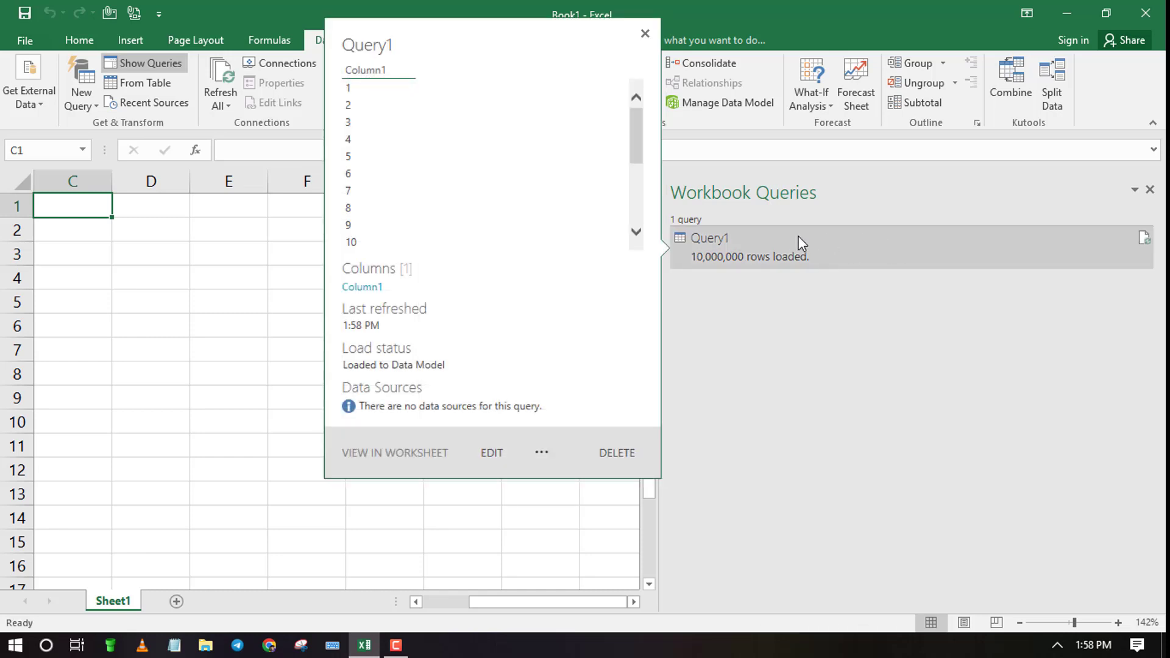
Step: Browse Query1's preview values in its flyout
{"action": "scroll", "coordinate": [468, 194], "scroll_direction": "down", "scroll_amount": 1}
{"action": "scroll", "coordinate": [468, 194], "scroll_direction": "down", "scroll_amount": 3}
{"action": "scroll", "coordinate": [469, 194], "scroll_direction": "up", "scroll_amount": 3}
{"action": "scroll", "coordinate": [471, 194], "scroll_direction": "up", "scroll_amount": 1}
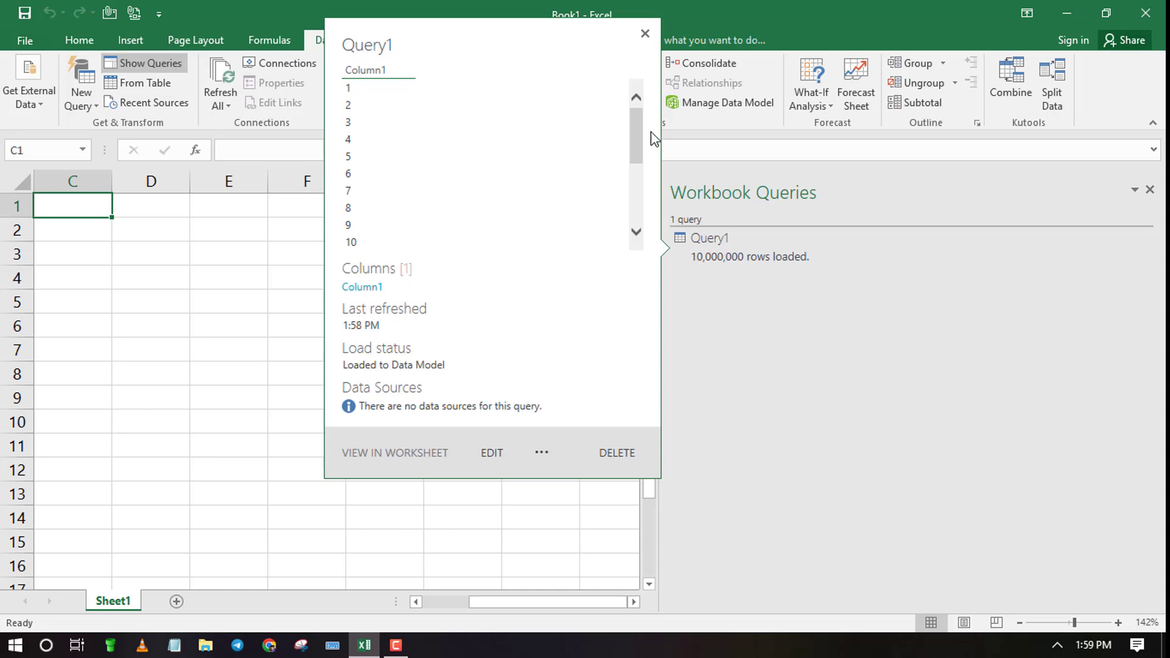
{"action": "left_click", "coordinate": [638, 180]}
{"action": "left_click_drag", "start_coordinate": [635, 183], "coordinate": [635, 98]}
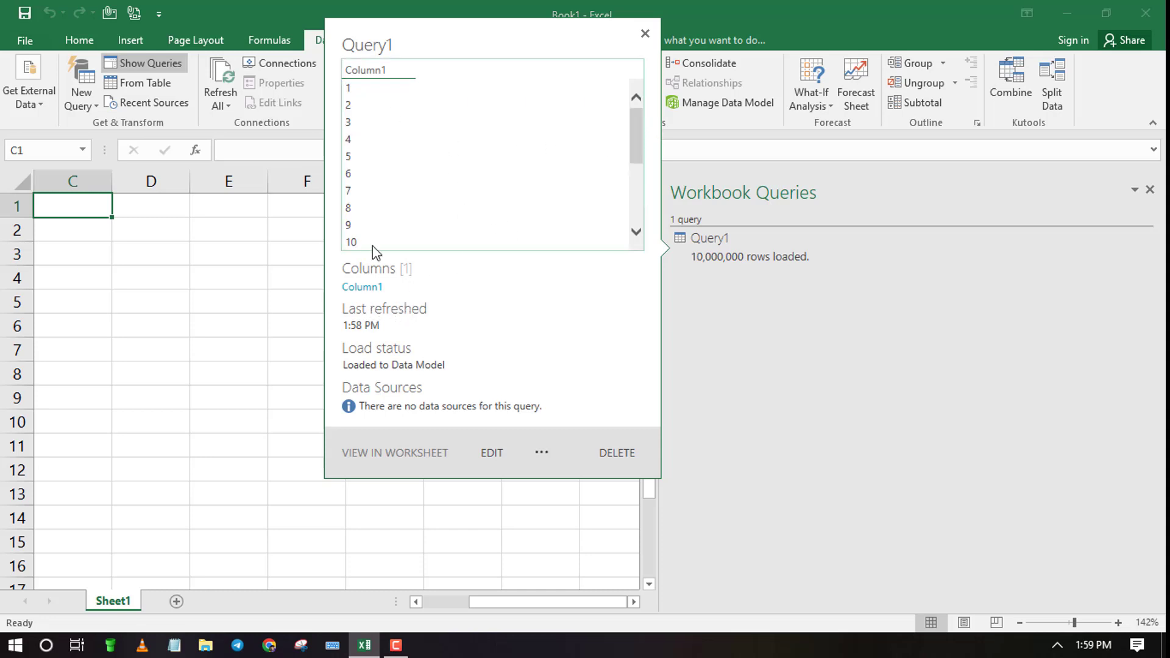
Step: Choose Edit from Query1's ... menu to open the Power Query Editor
{"action": "left_click", "coordinate": [405, 453]}
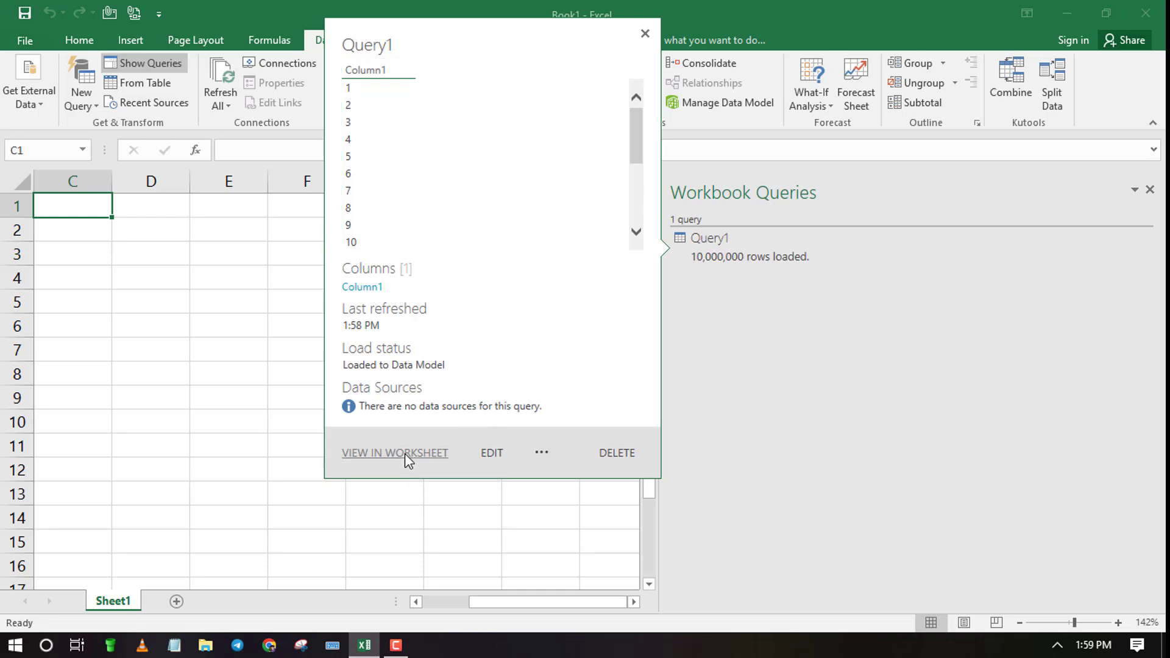
{"action": "key", "text": "Tab"}
{"action": "key", "text": "Tab"}
{"action": "key", "text": "Return"}
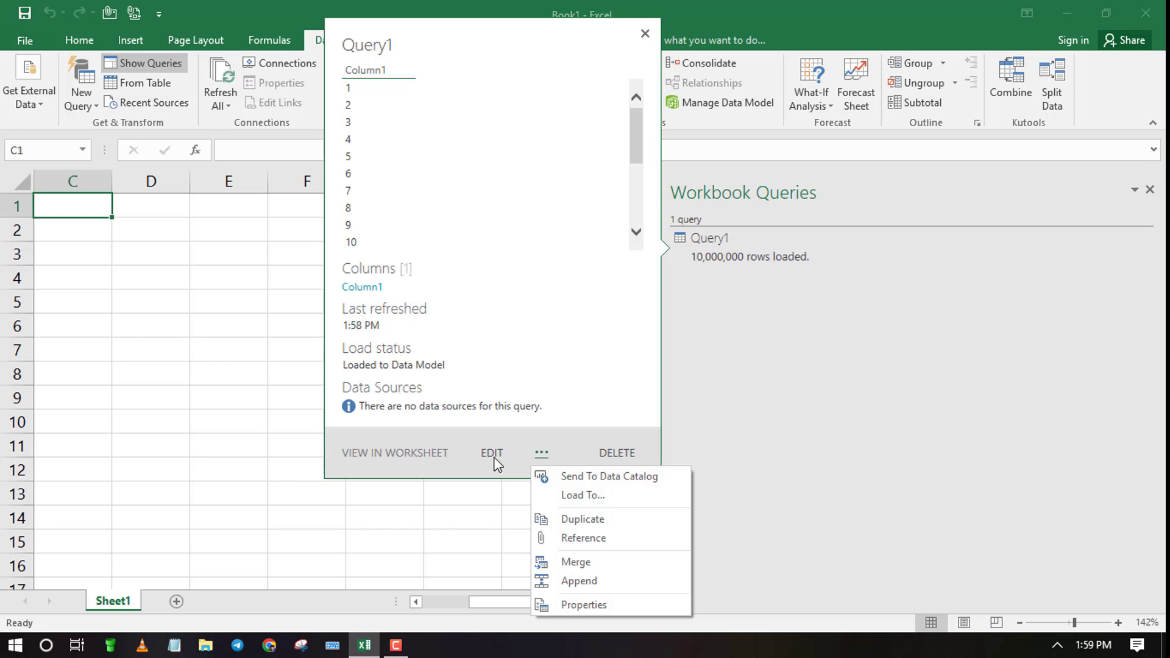
{"action": "left_click", "coordinate": [491, 454]}
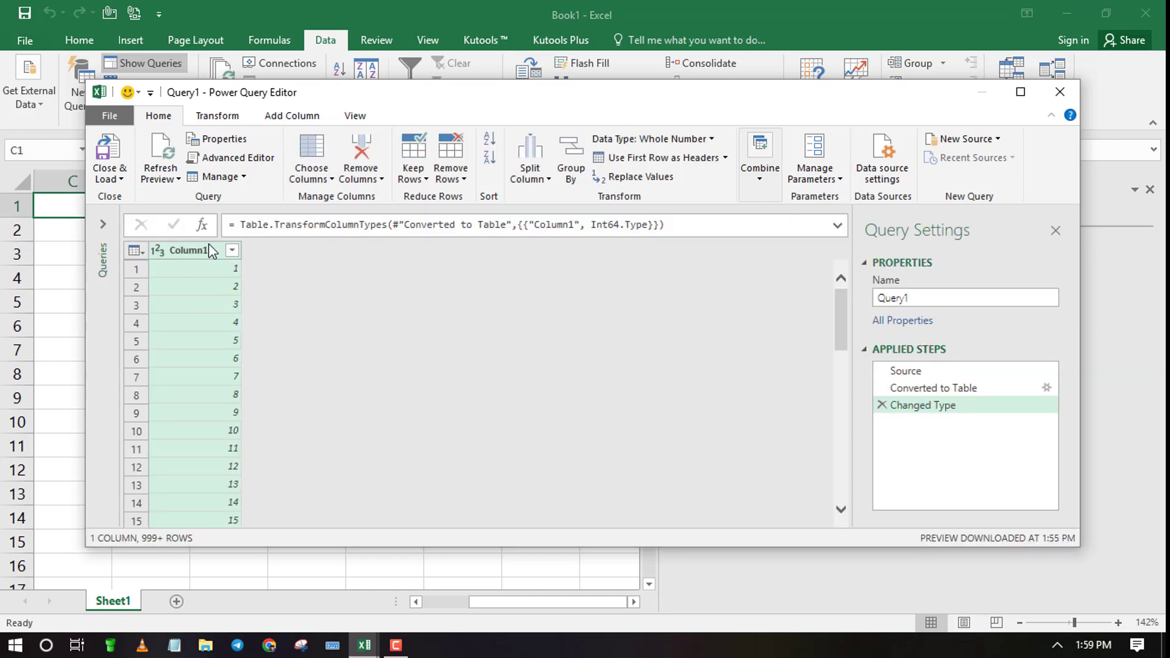
Step: Rename the Column1 header to Samples
{"action": "left_click", "coordinate": [200, 249]}
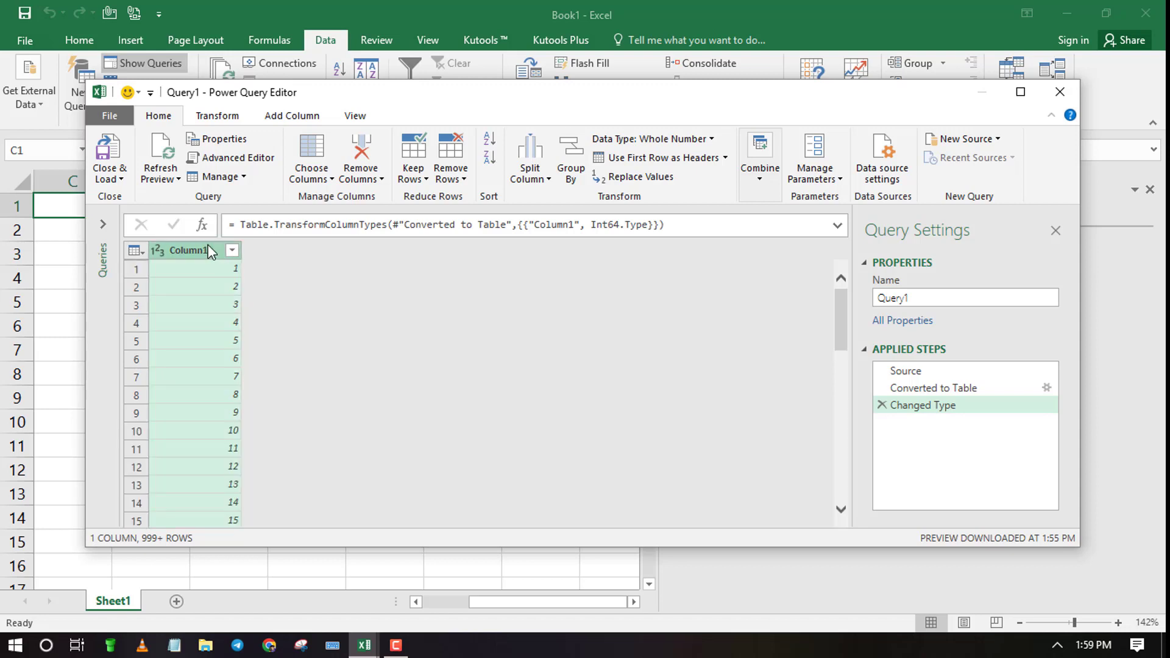
{"action": "double_click", "coordinate": [209, 250]}
{"action": "type", "text": "Sampl"}
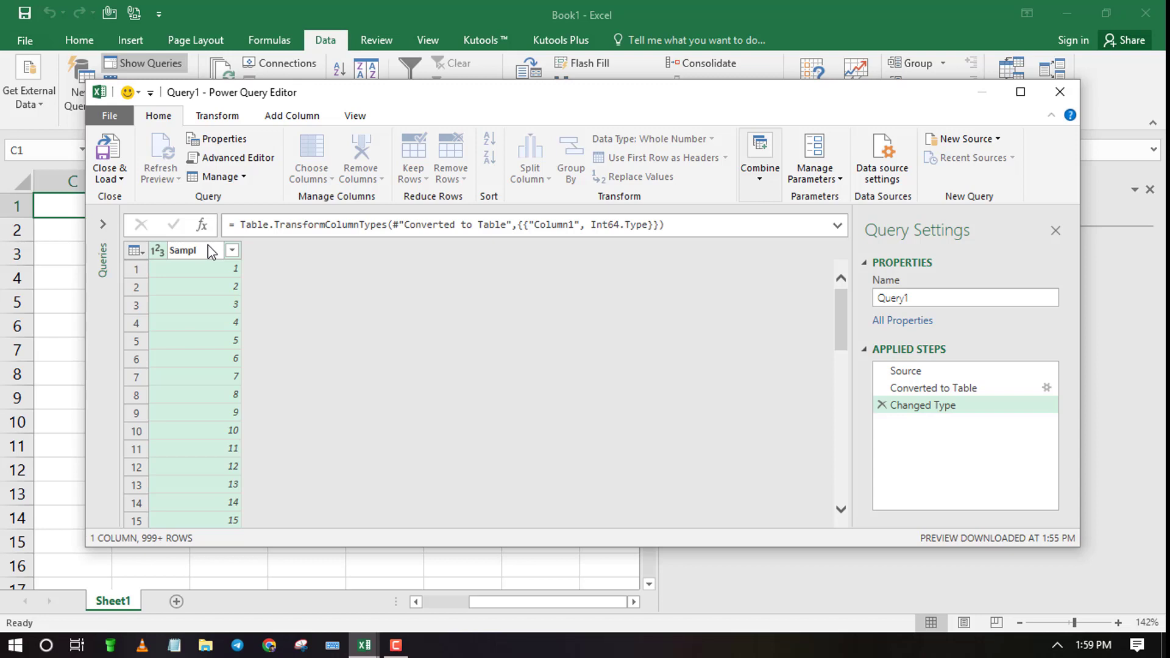
{"action": "type", "text": "es"}
{"action": "key", "text": "Return"}
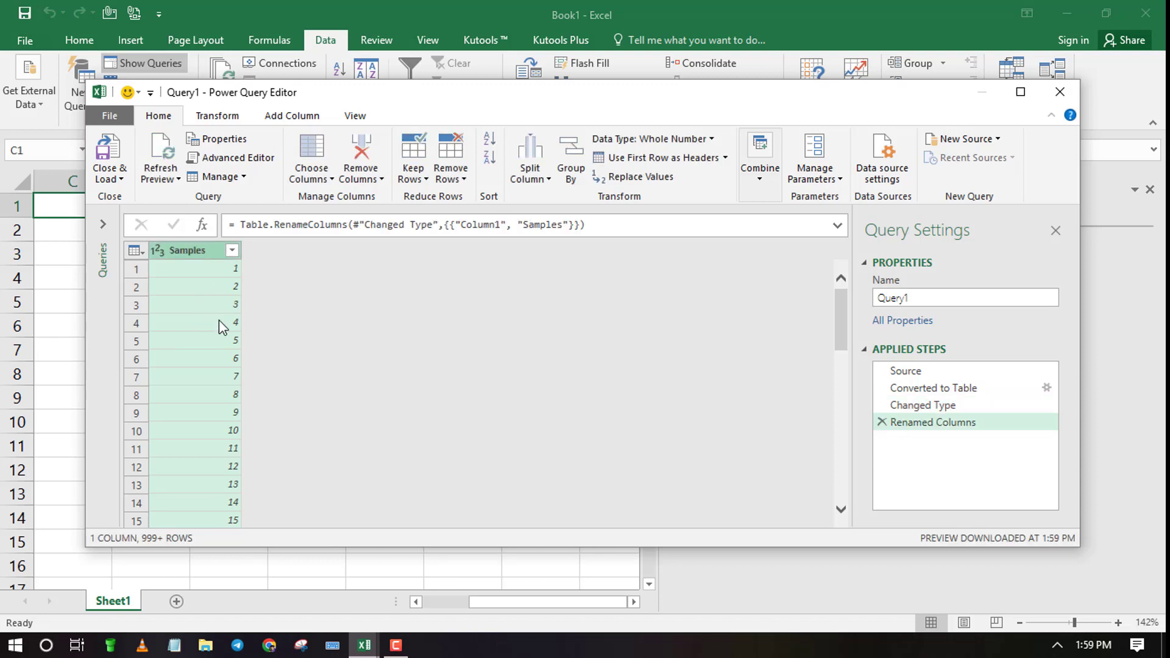
Step: Inspect the values in rows 4 and 7, then close the editor keeping the changes
{"action": "left_click", "coordinate": [221, 323]}
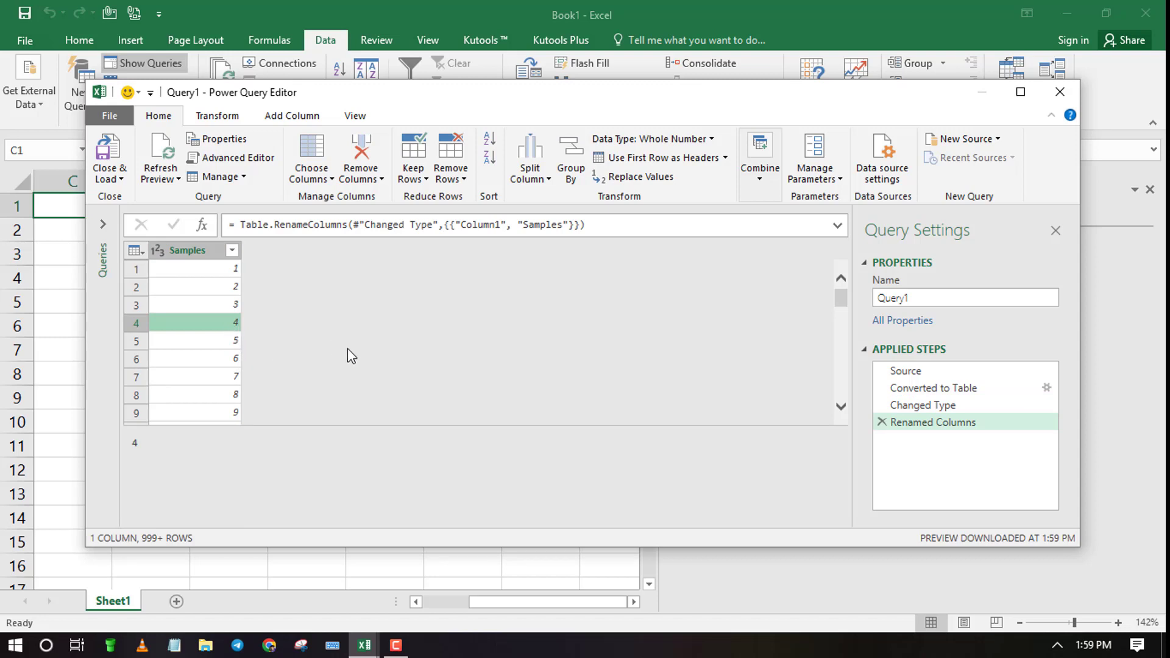
{"action": "left_click", "coordinate": [174, 378]}
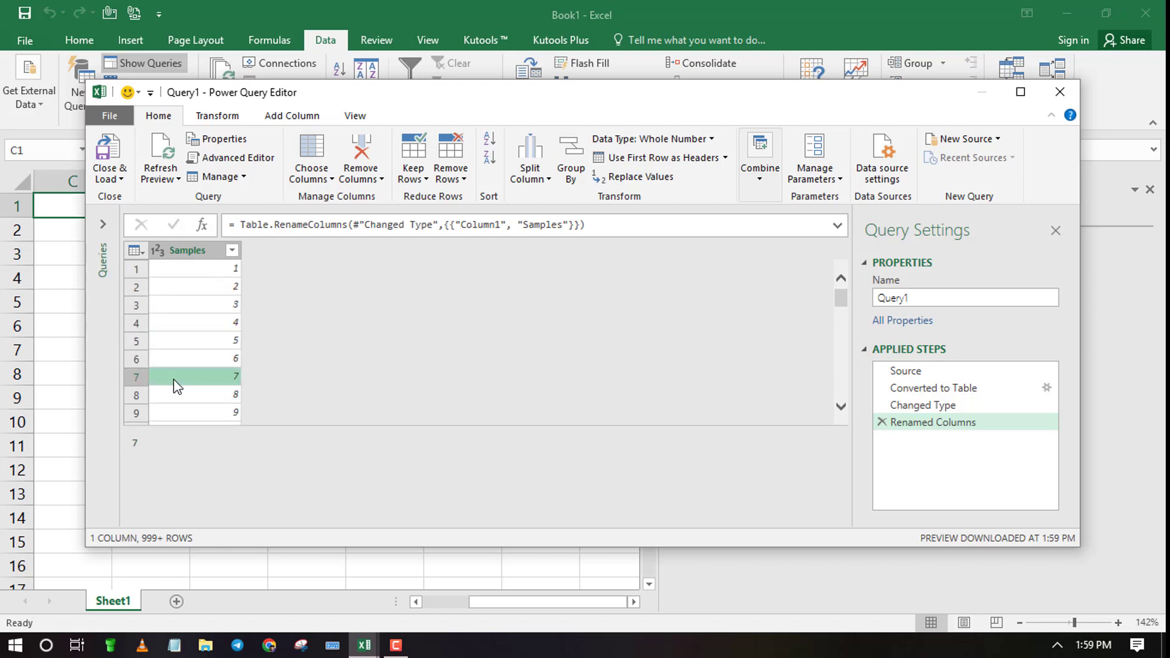
{"action": "scroll", "coordinate": [427, 395], "scroll_direction": "down", "scroll_amount": 1}
{"action": "scroll", "coordinate": [451, 397], "scroll_direction": "up", "scroll_amount": 1}
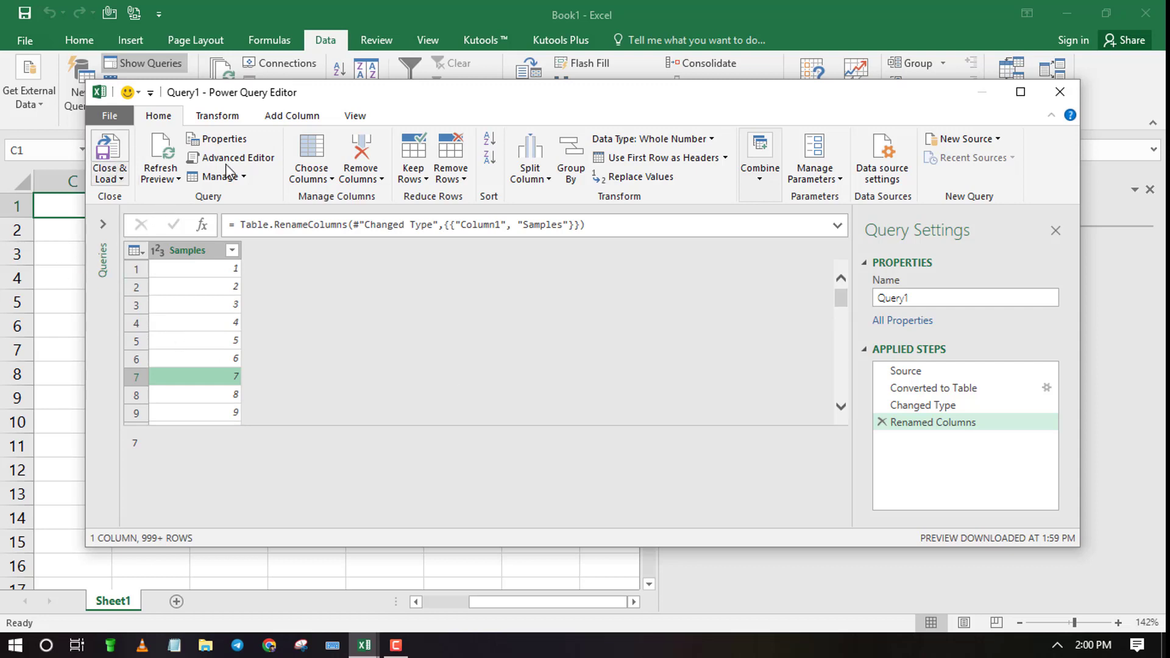
{"action": "left_click", "coordinate": [1065, 103]}
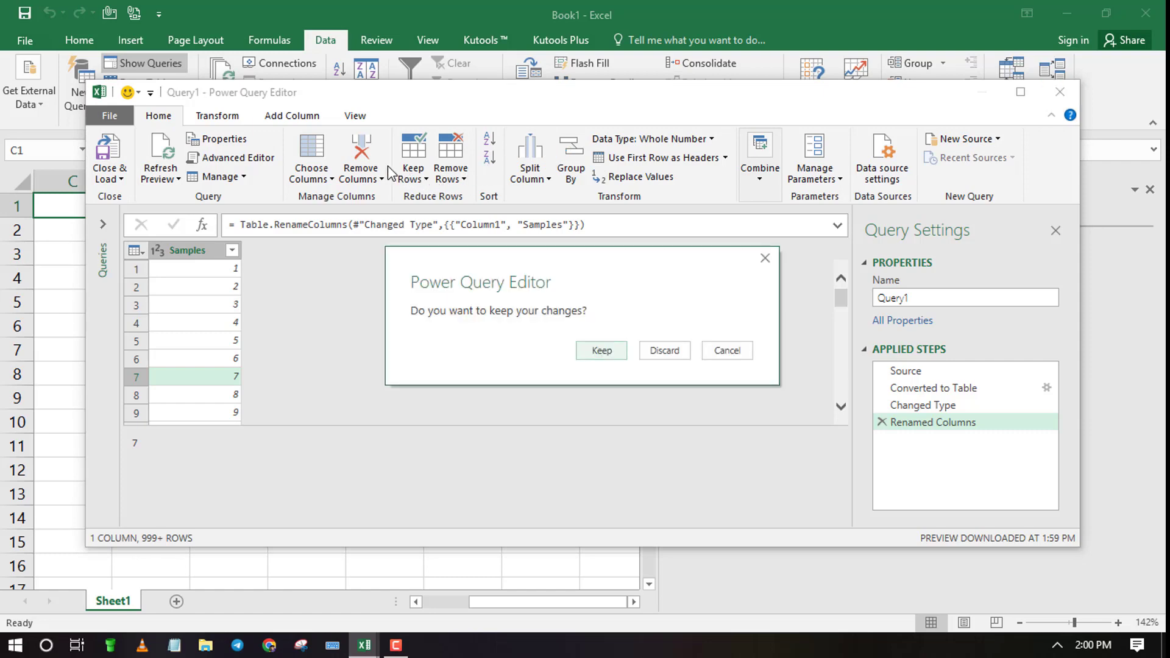
{"action": "left_click", "coordinate": [616, 356]}
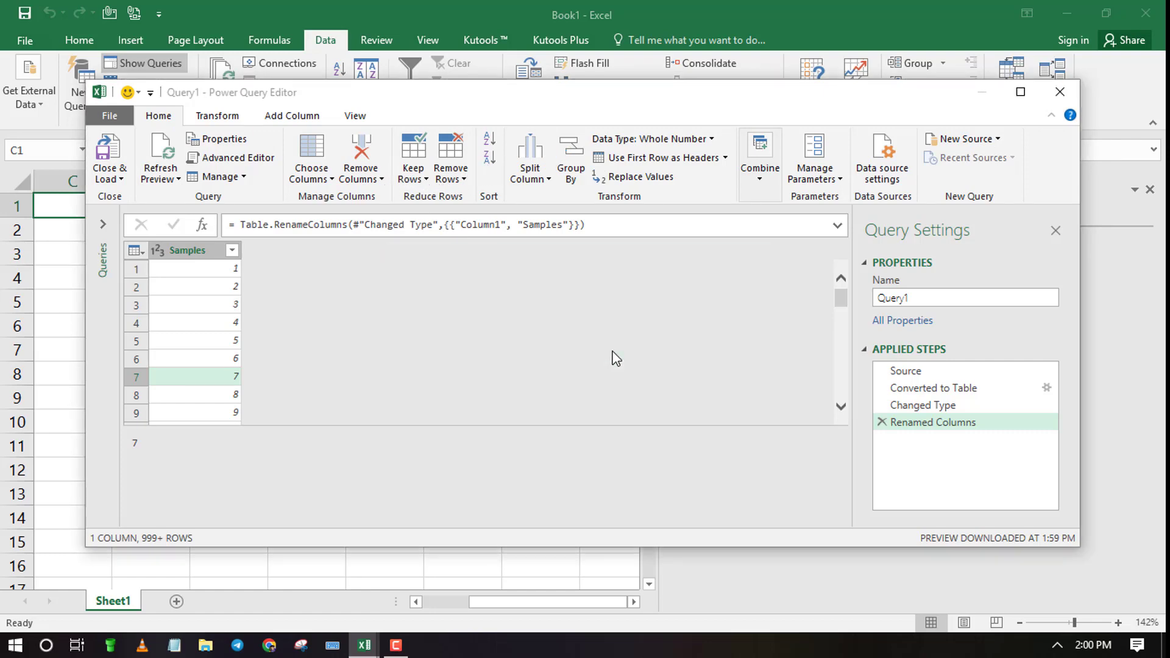